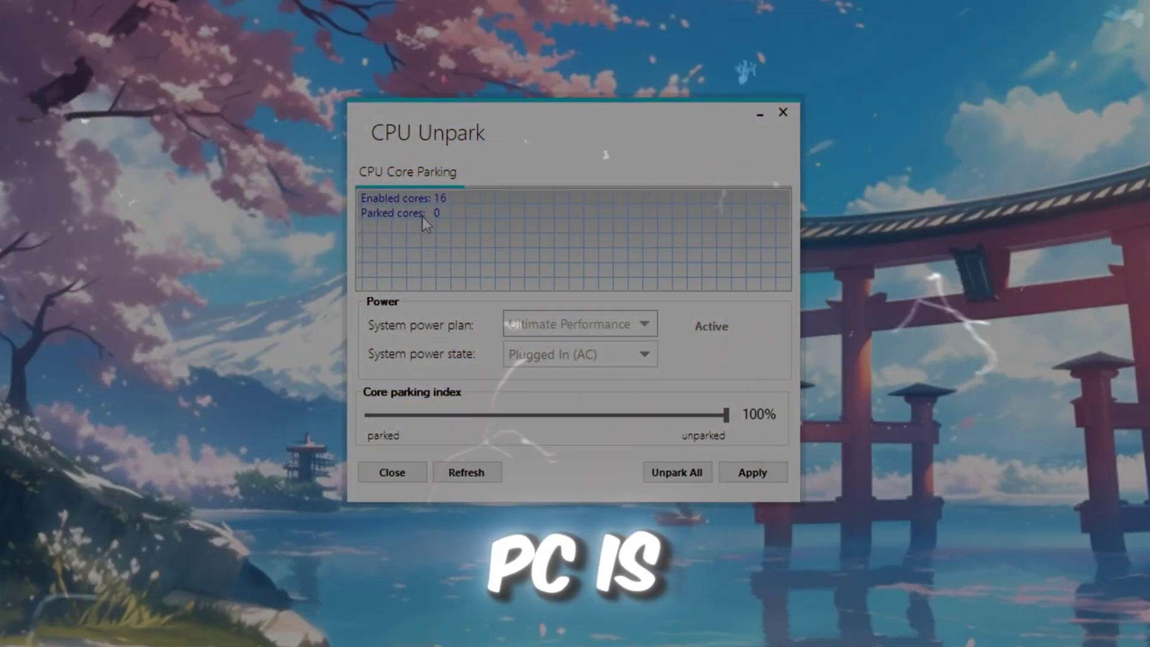
left_click(683, 473)
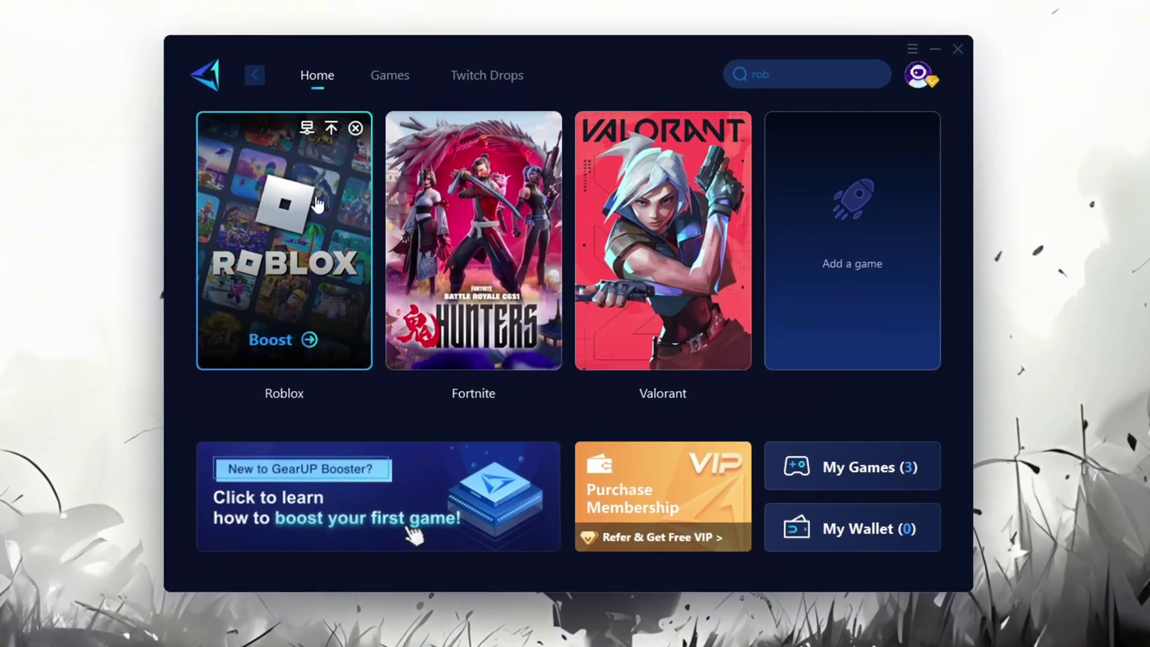
Step: Start the boost for Roblox in GearUP Booster and open its server region selection
left_click(276, 346)
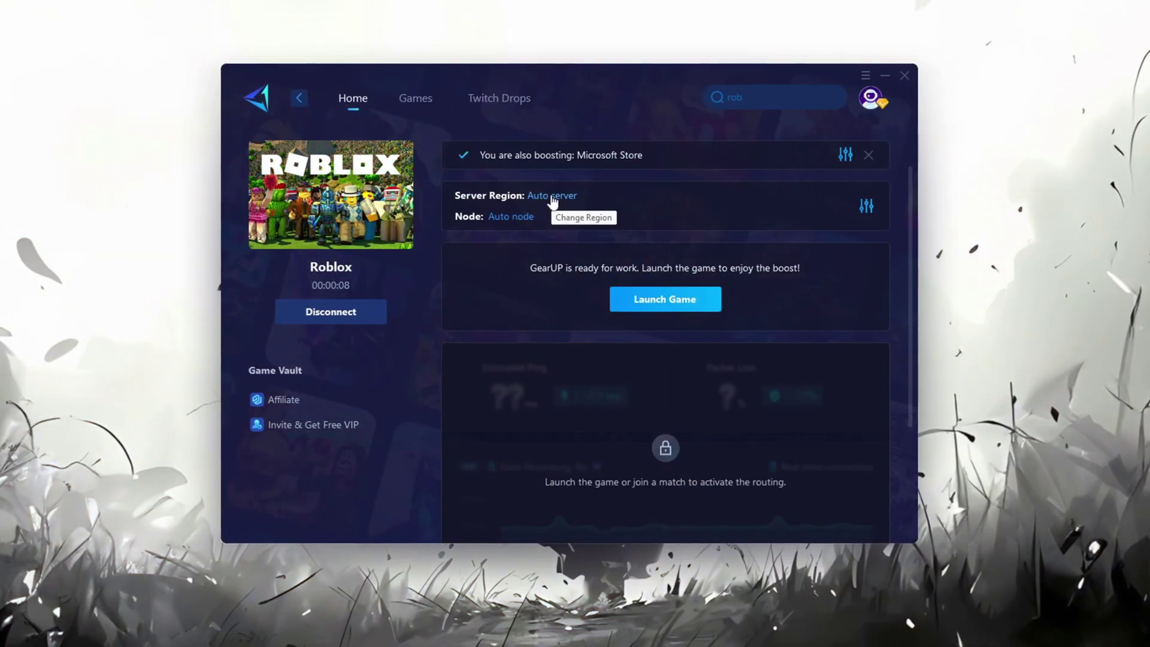
left_click(547, 204)
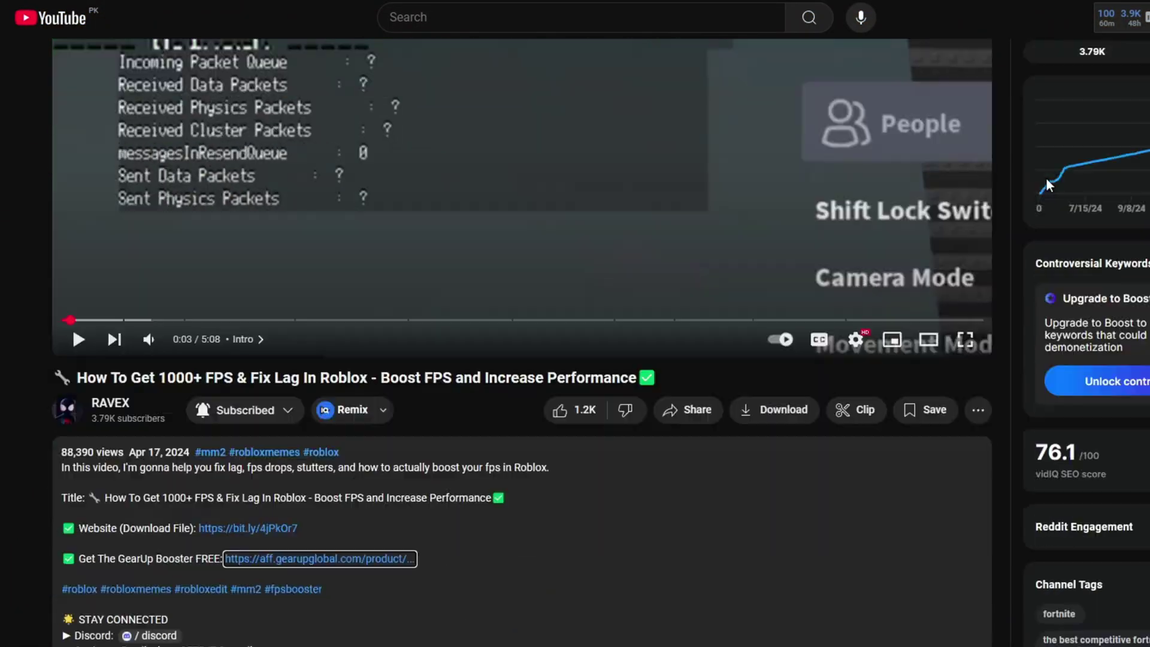
scroll(1048, 185, "down", 3)
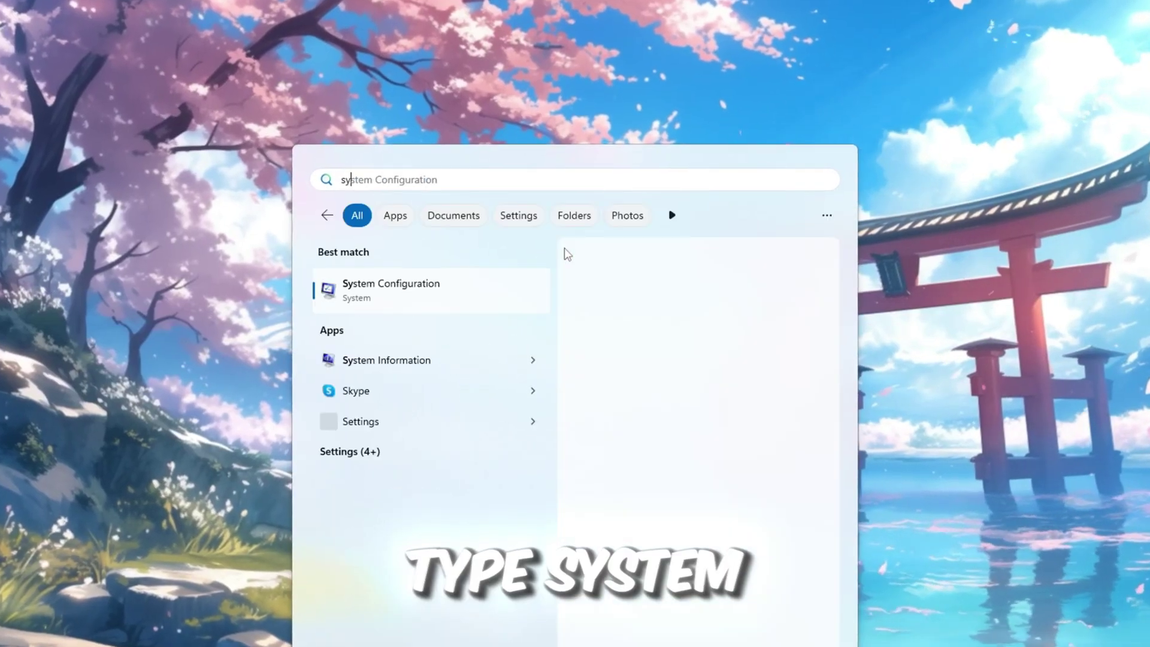
Step: Find and open System Configuration, then bring up the advanced boot options for Windows 11
type("stem")
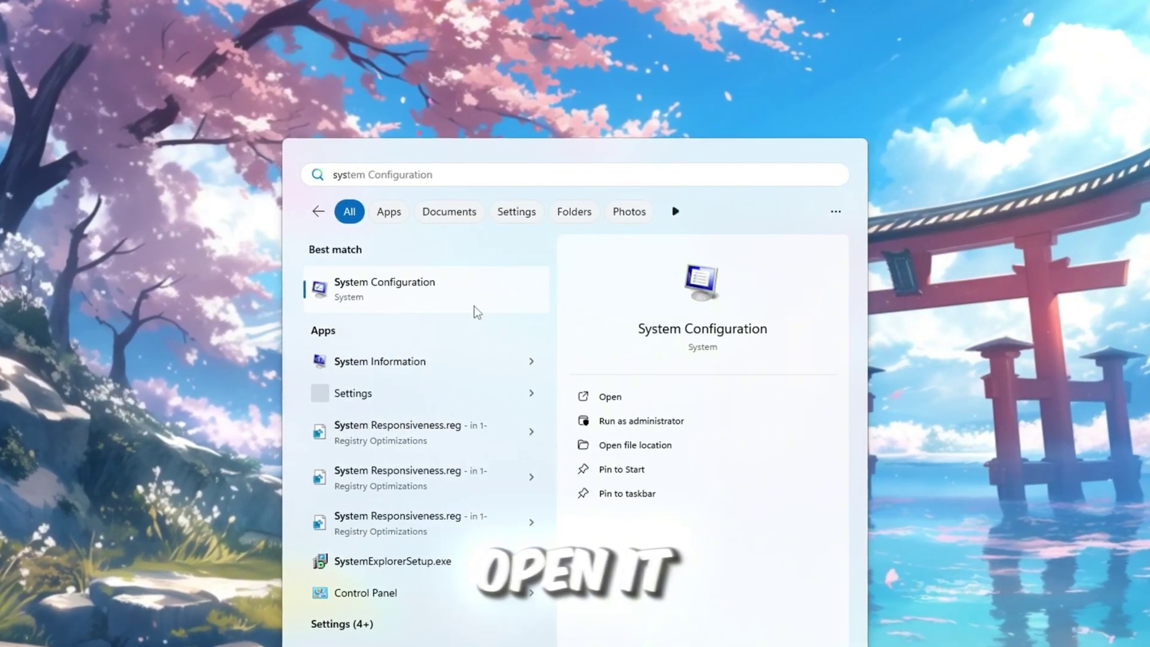
left_click(648, 402)
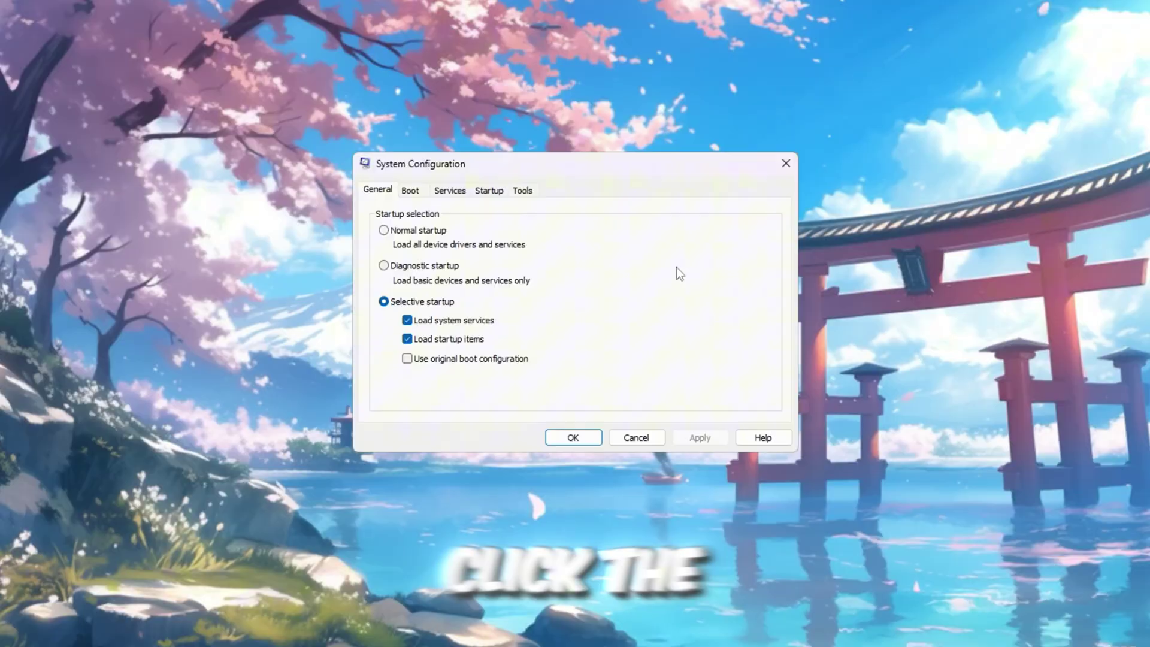
left_click(413, 190)
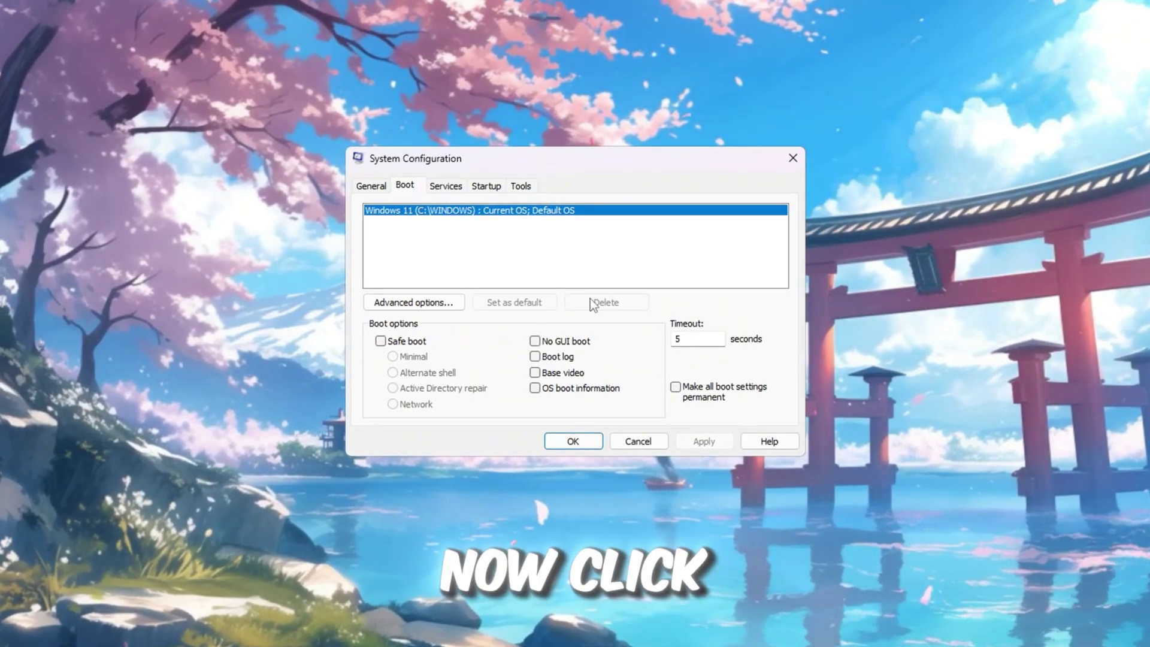
left_click(433, 303)
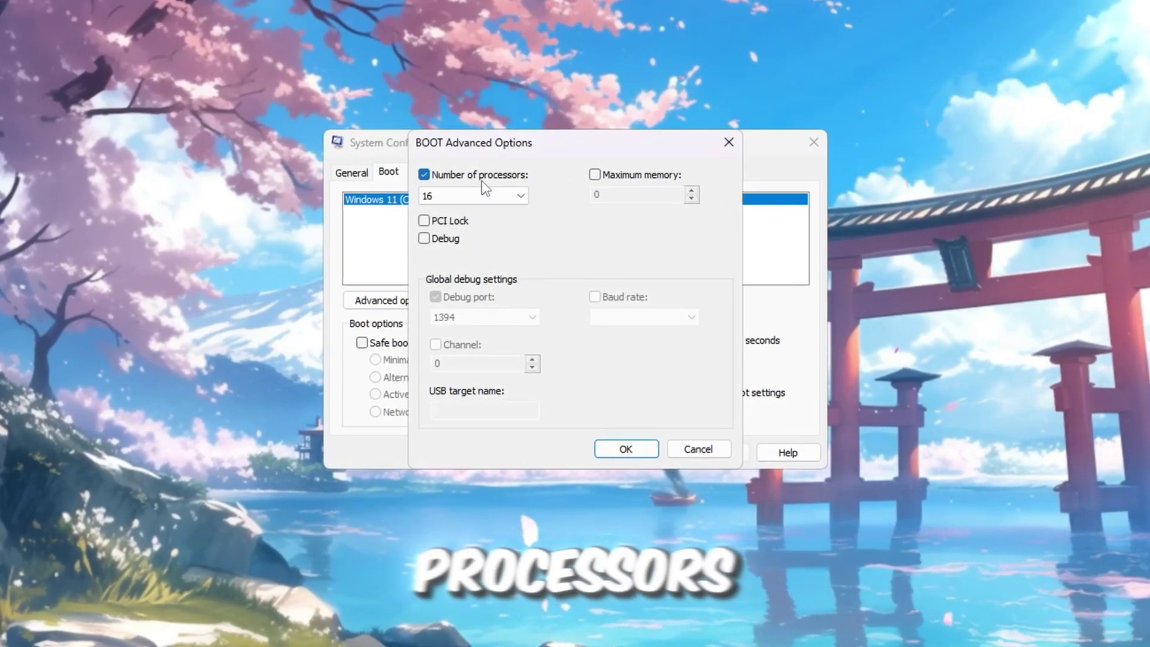
Step: Set the number of boot processors to 16 and apply the boot configuration
left_click(517, 195)
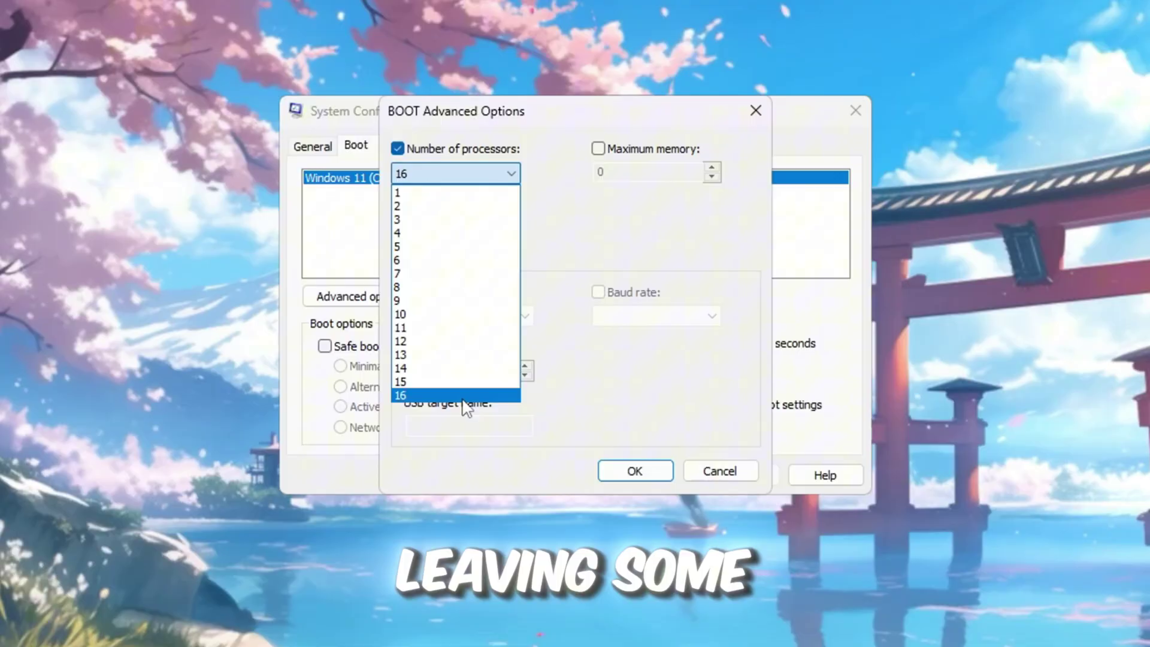
left_click(464, 395)
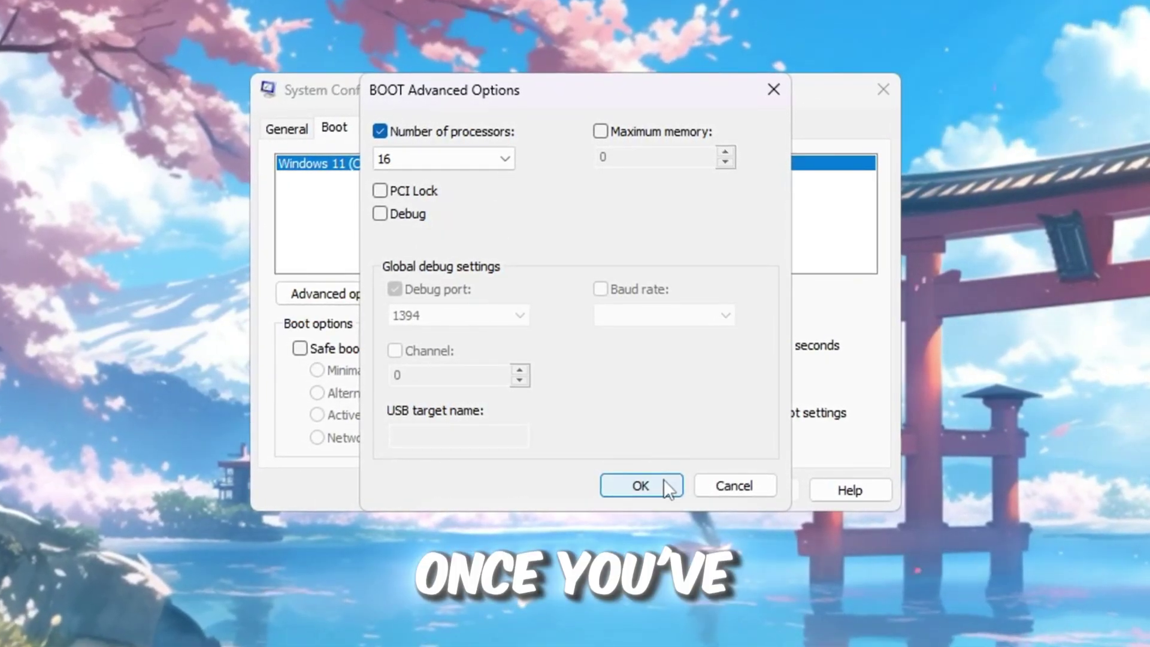
left_click(664, 482)
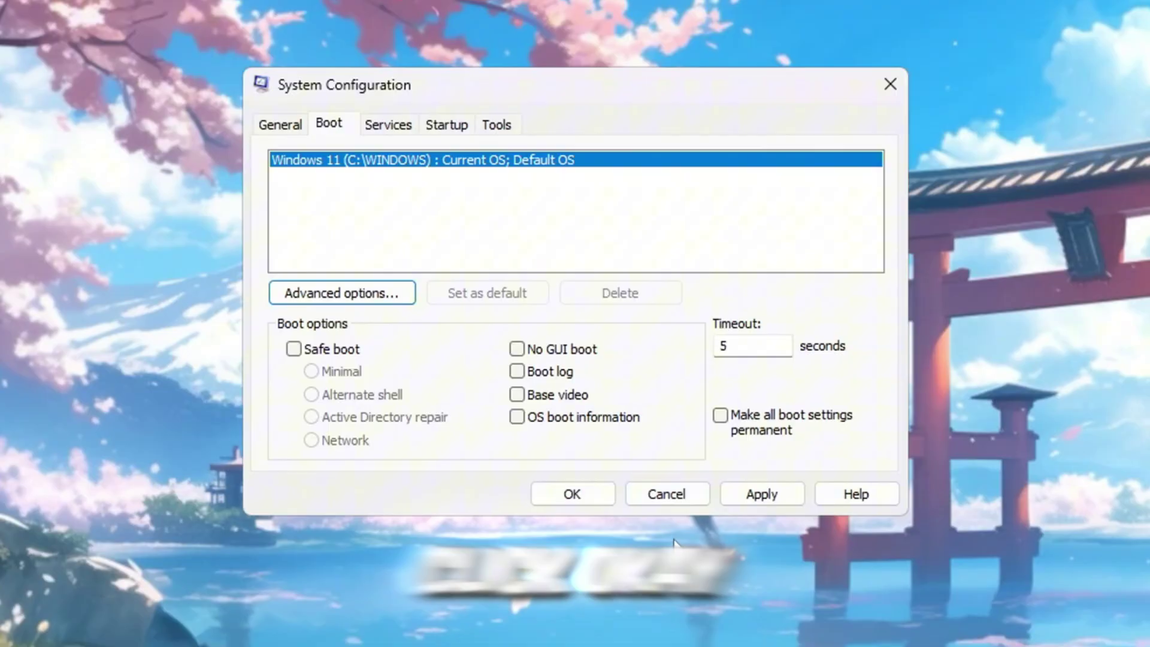
left_click(767, 488)
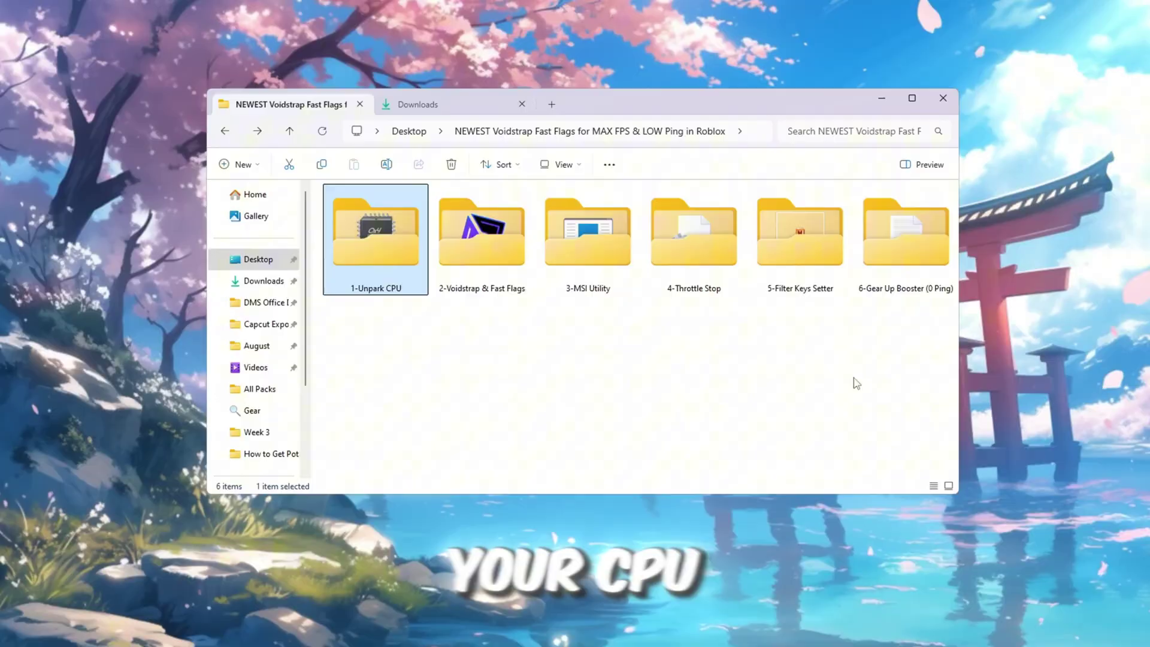
Step: Launch UnparkCpu.exe from the 1-Unpark CPU folder
double_click(364, 274)
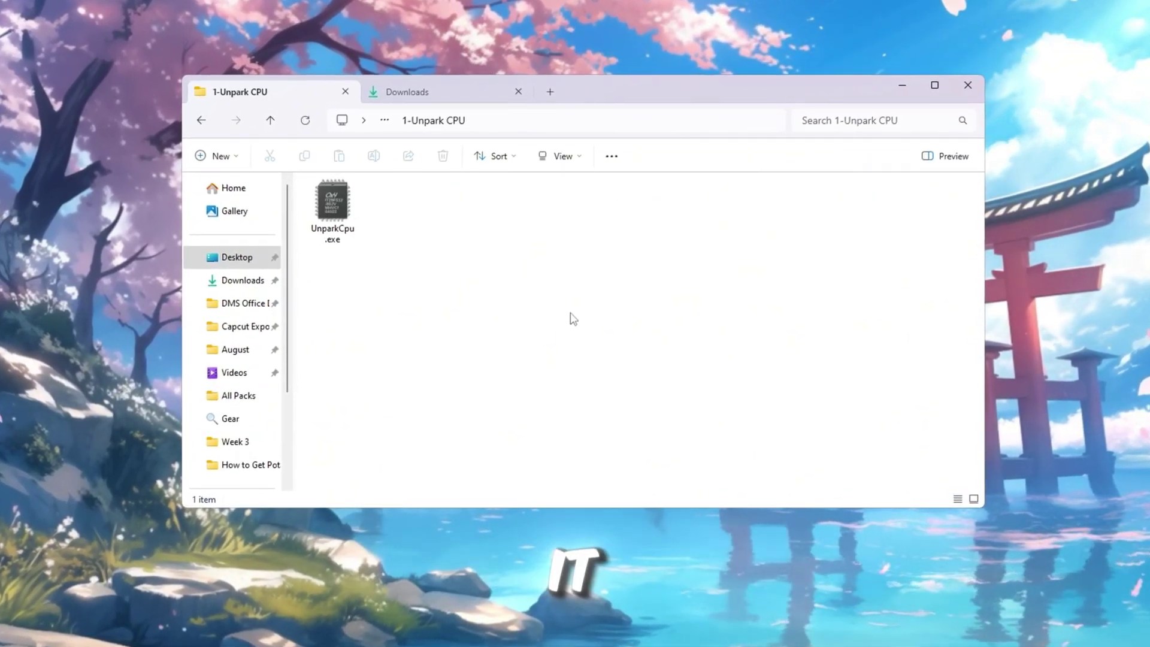
scroll(571, 319, "up", 3, "ctrl")
left_click(380, 290)
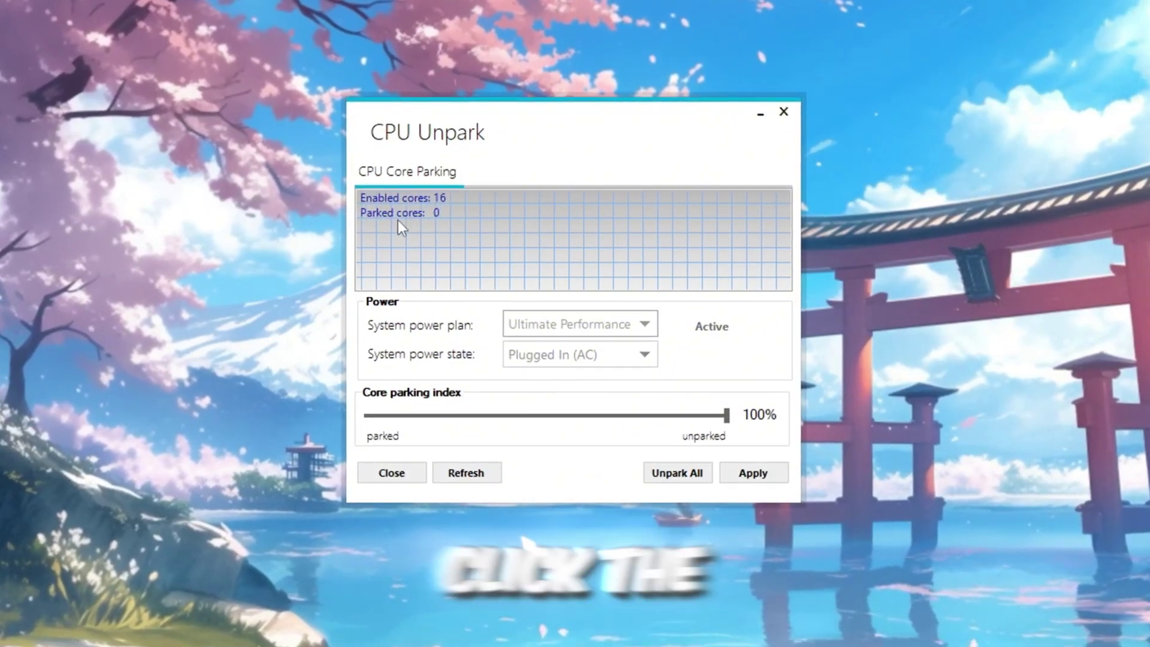
Step: Unpark all CPU cores and apply the core parking setting
left_click(676, 470)
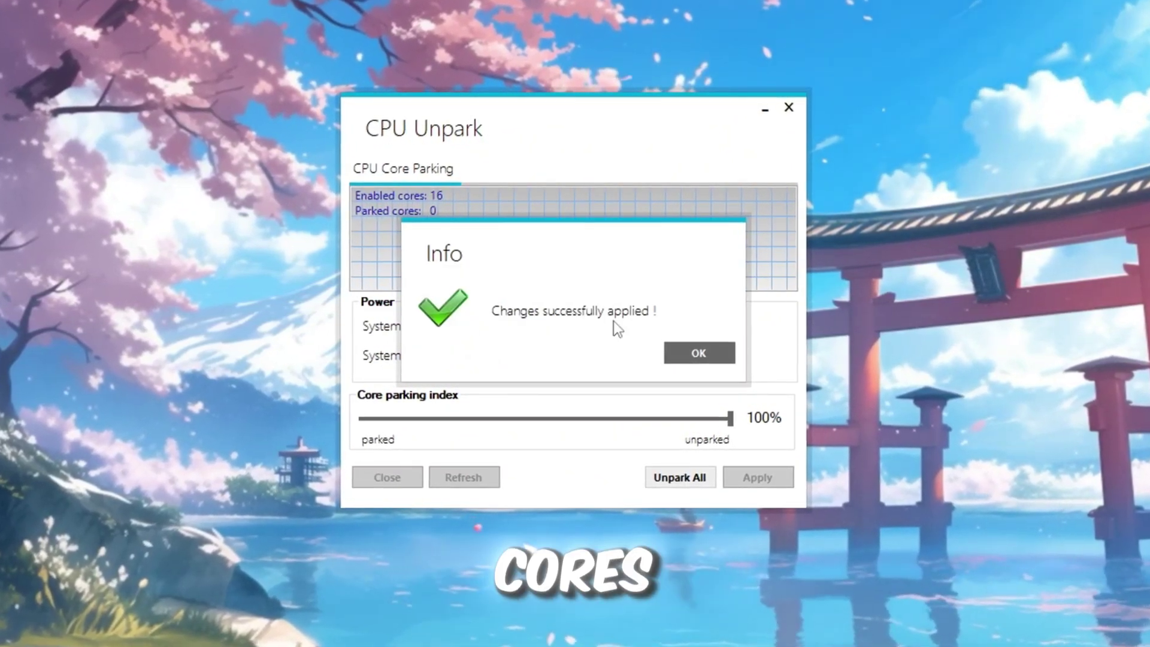
left_click(723, 360)
left_click(761, 480)
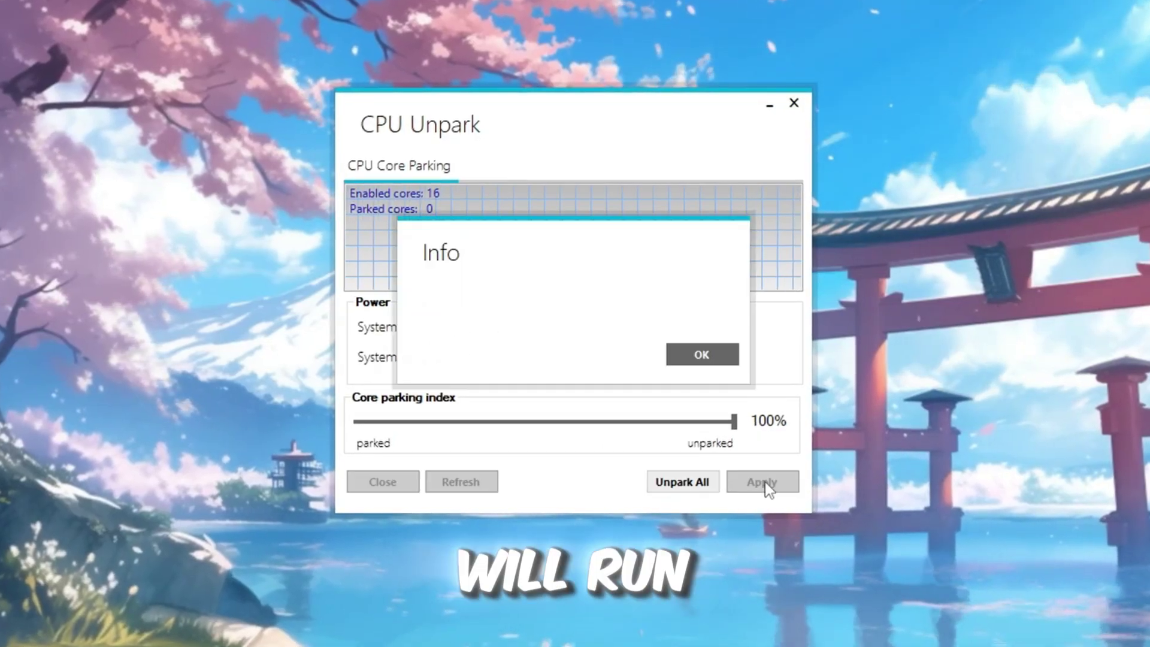
left_click(702, 355)
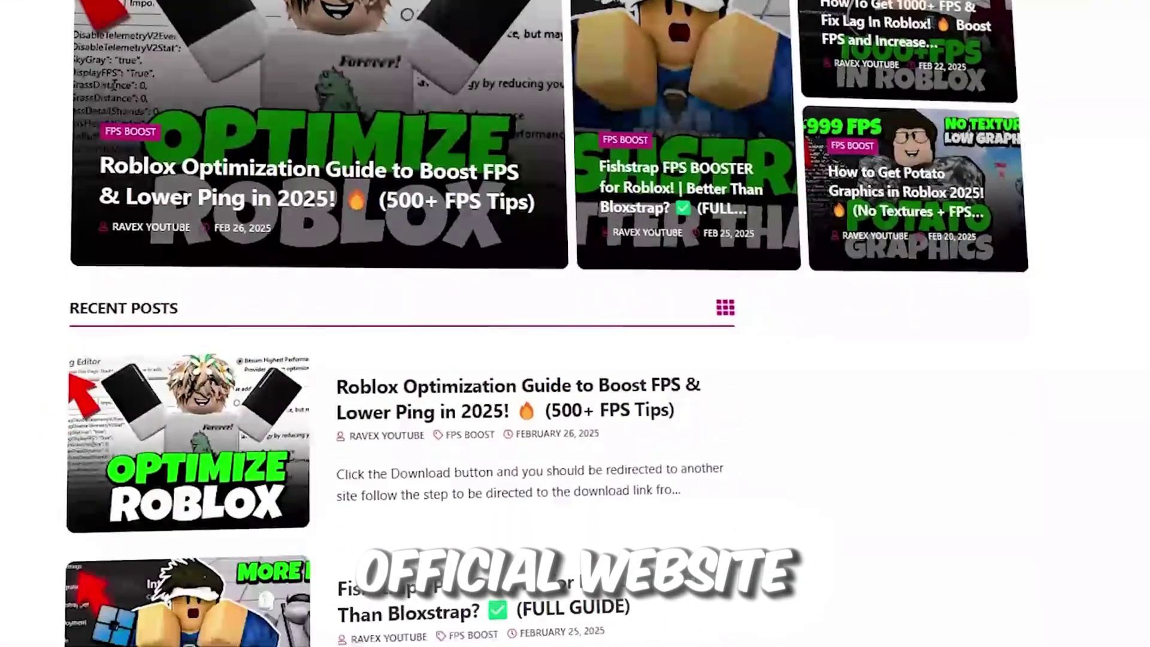
Step: Open the 2-Voidstrap & Fast Flags folder, show its files as large icons and select Voidstrap.exe
scroll(395, 323, "down", 8)
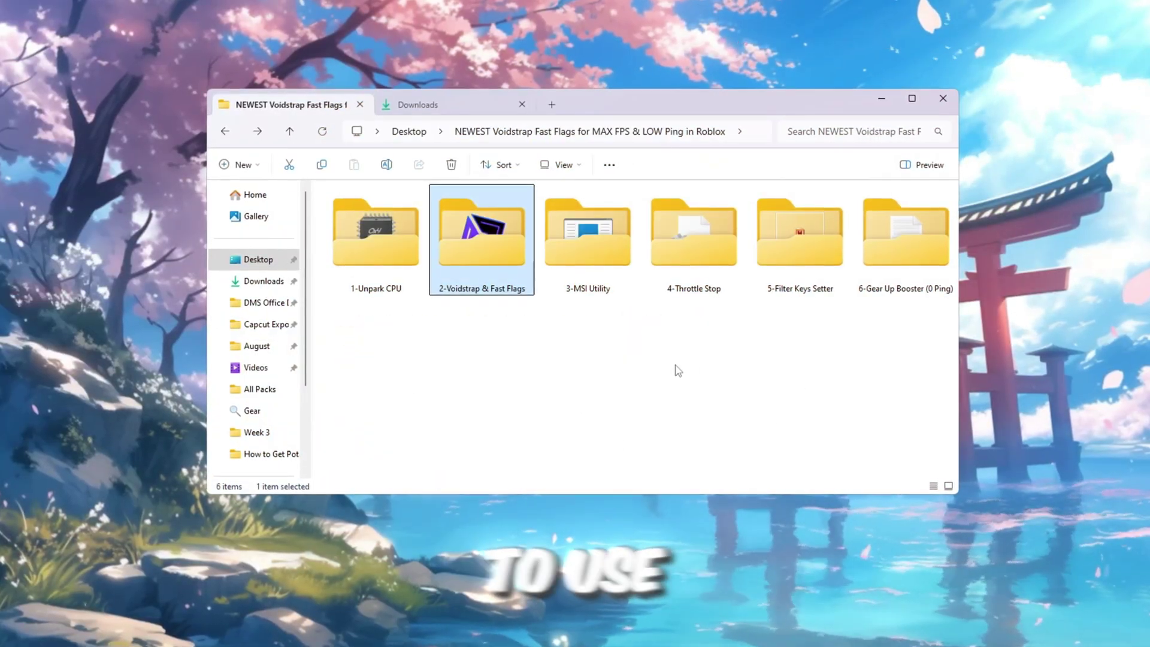
double_click(487, 248)
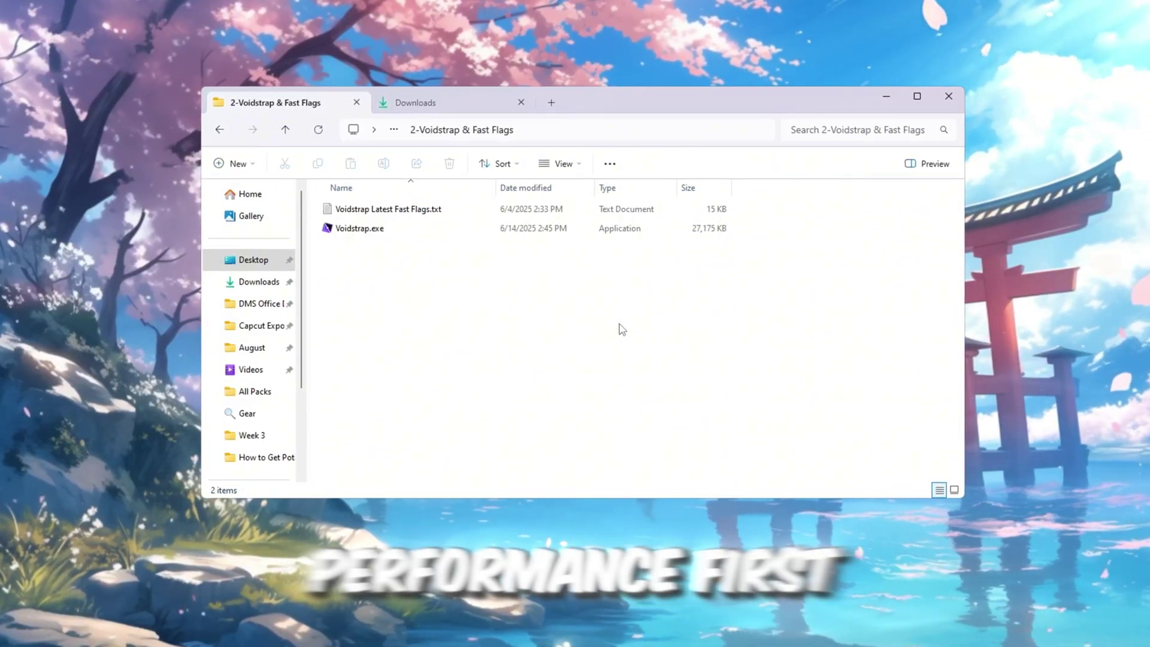
scroll(605, 327, "up", 3, "ctrl")
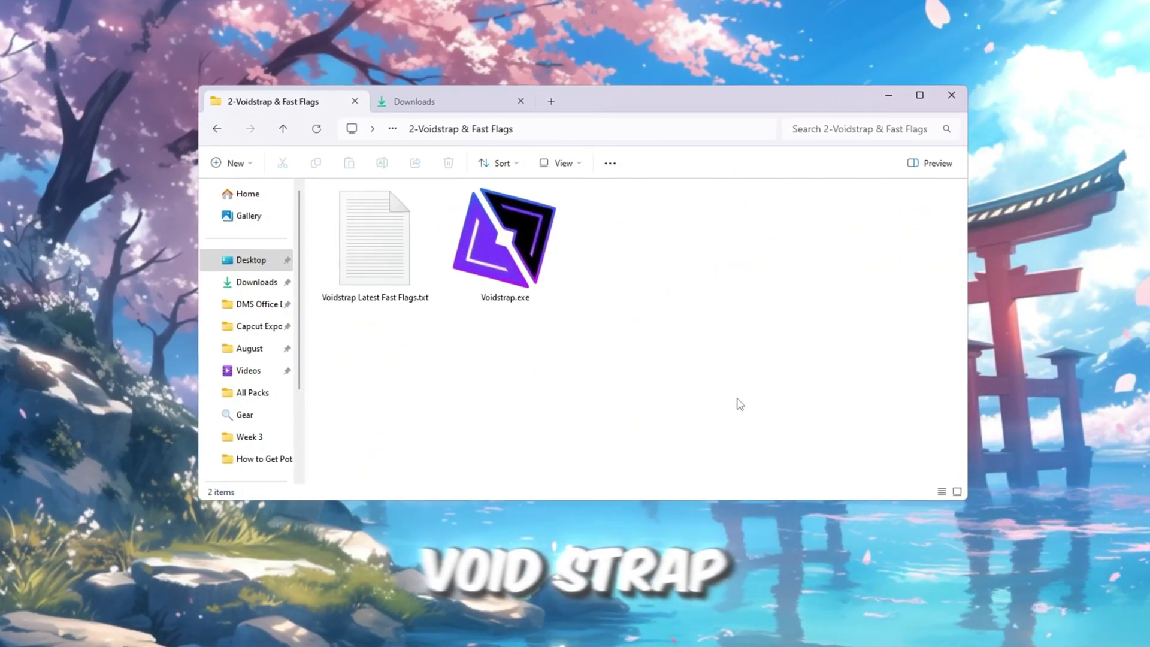
left_click(473, 295)
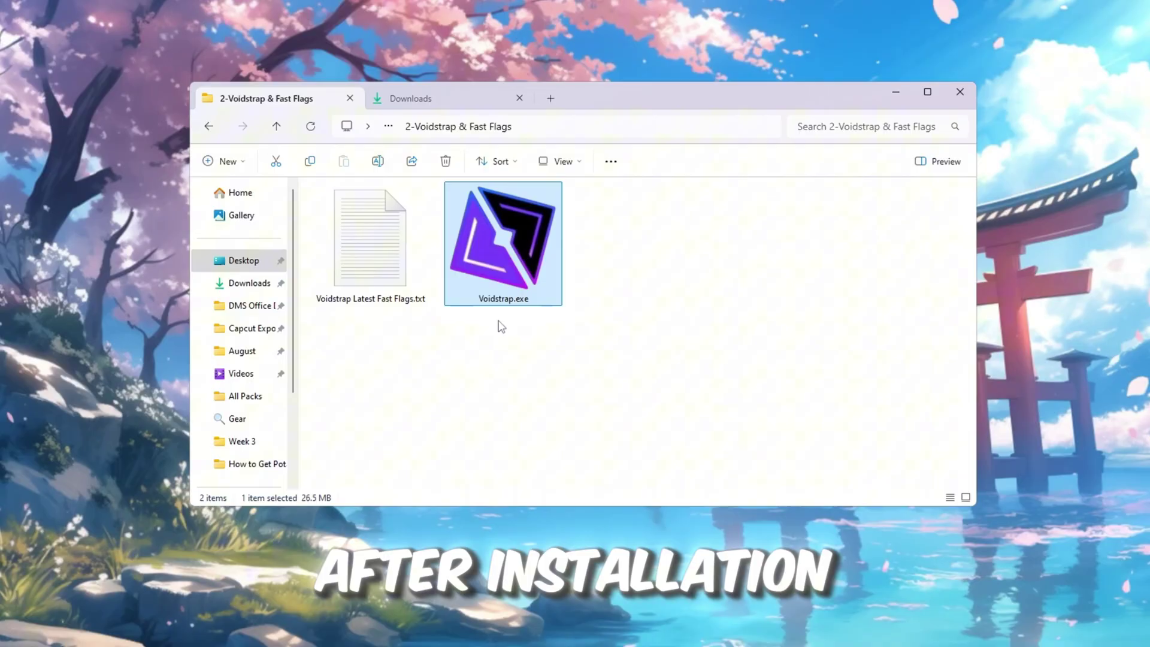
Step: Search the computer for Voidstrap and open the installed app
key("super")
type("void")
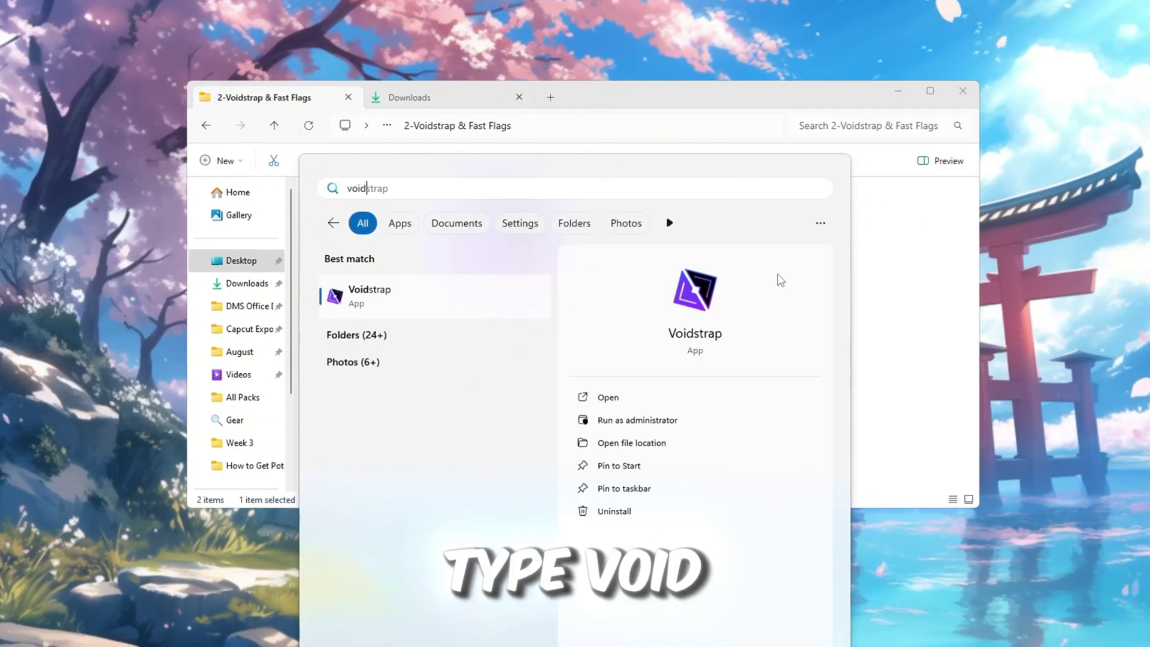
left_click(675, 400)
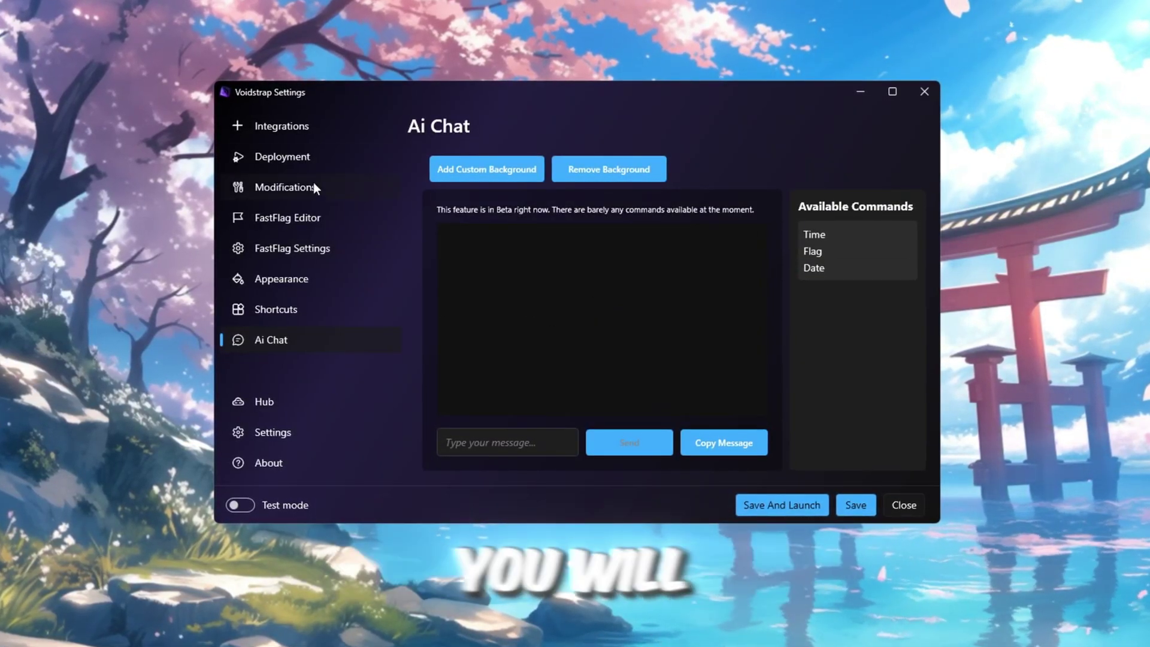
Step: Review the Integrations, Deployment and Modifications settings of Voidstrap
left_click(296, 130)
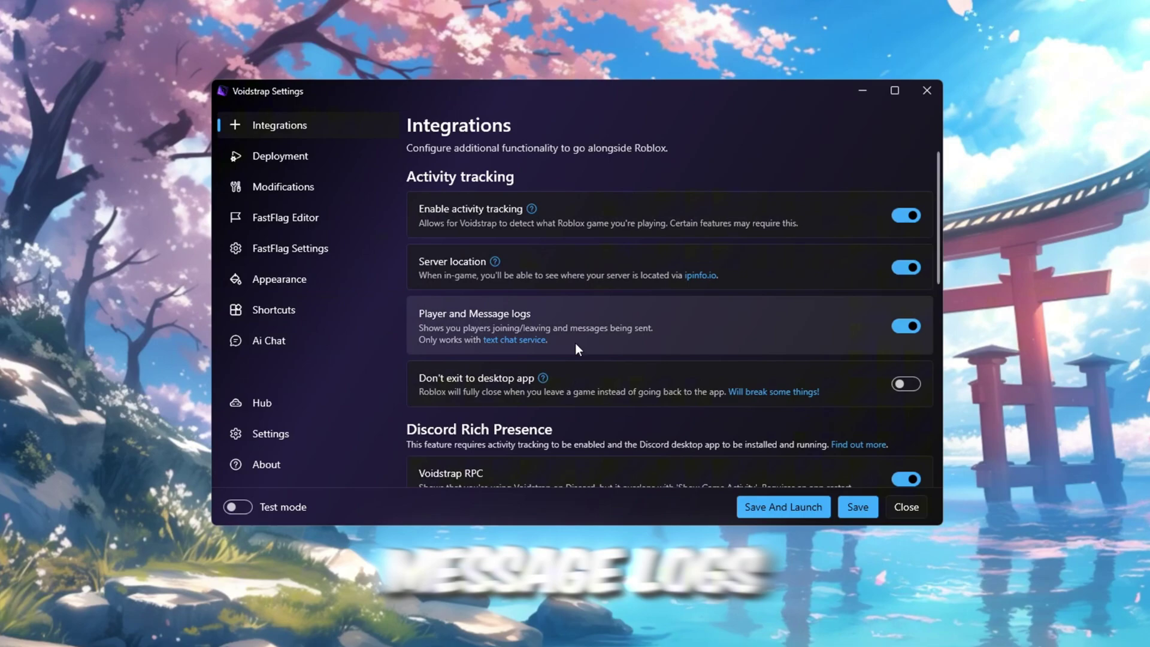
scroll(601, 275, "down", 5)
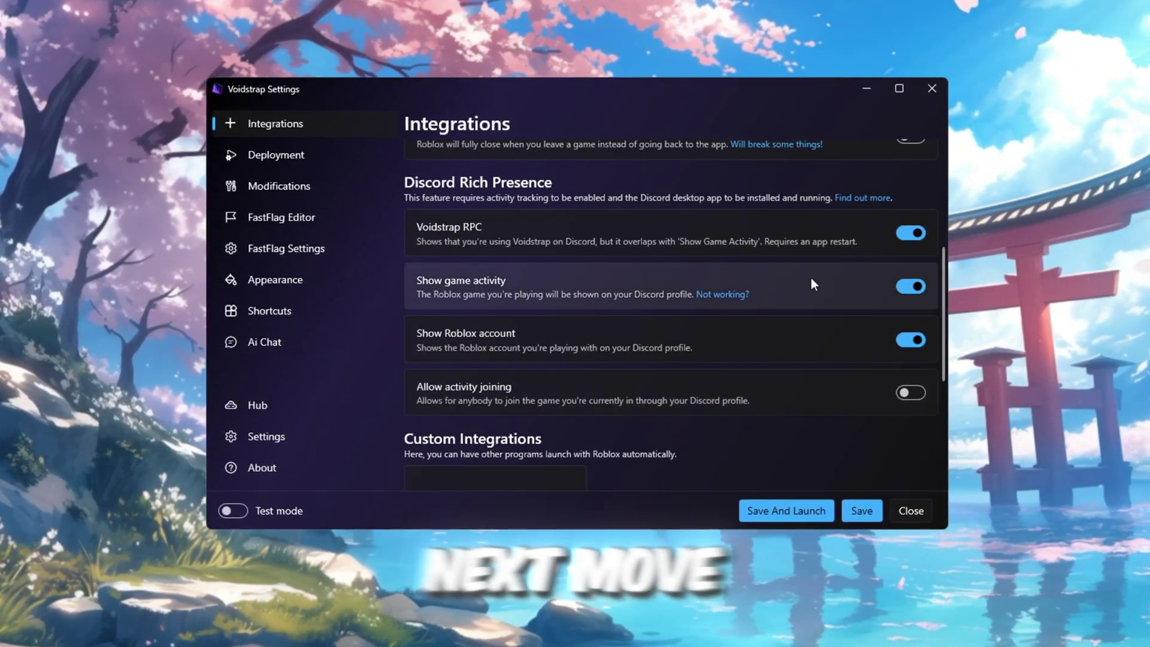
left_click(293, 156)
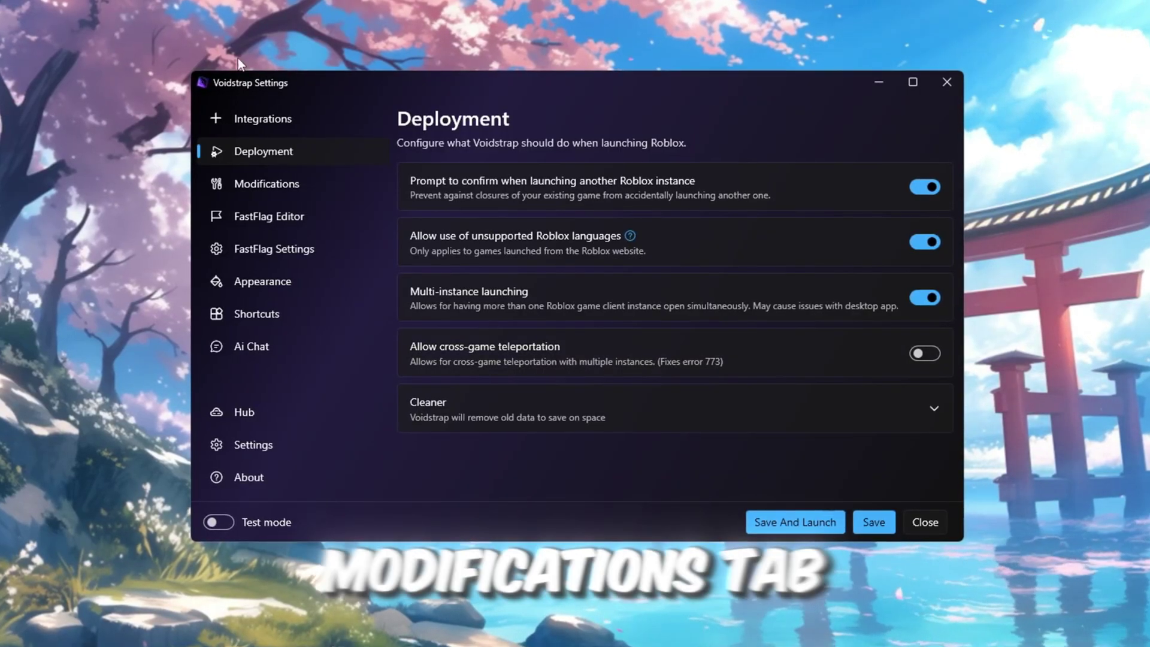
left_click(271, 189)
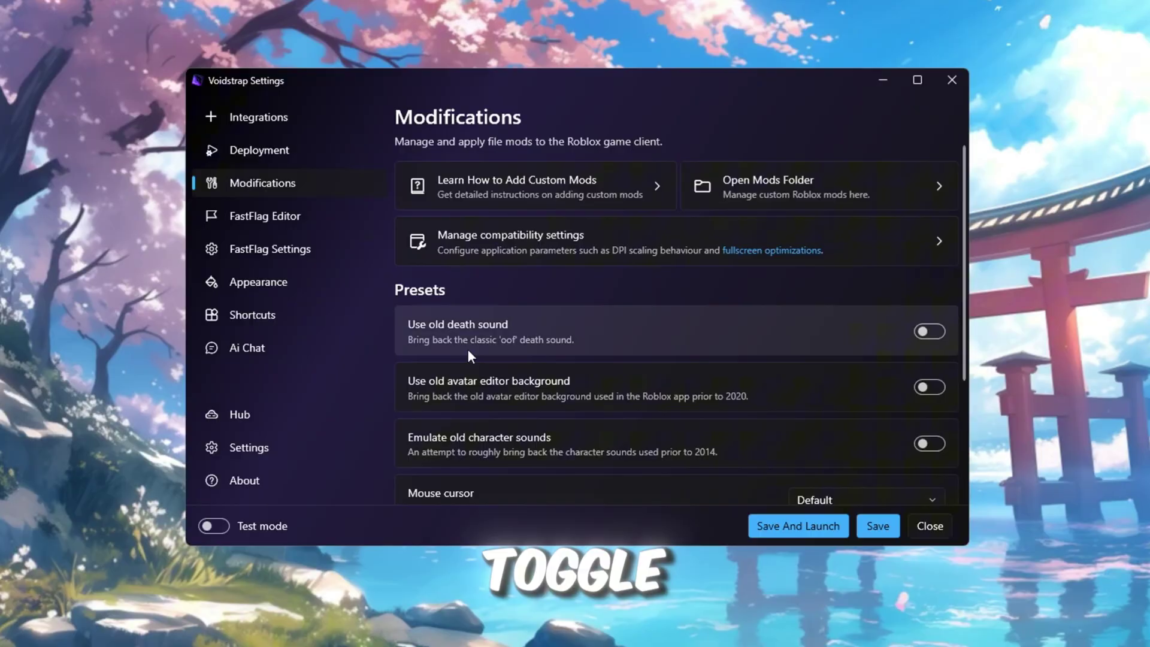
scroll(468, 348, "down", 2)
scroll(521, 311, "down", 2)
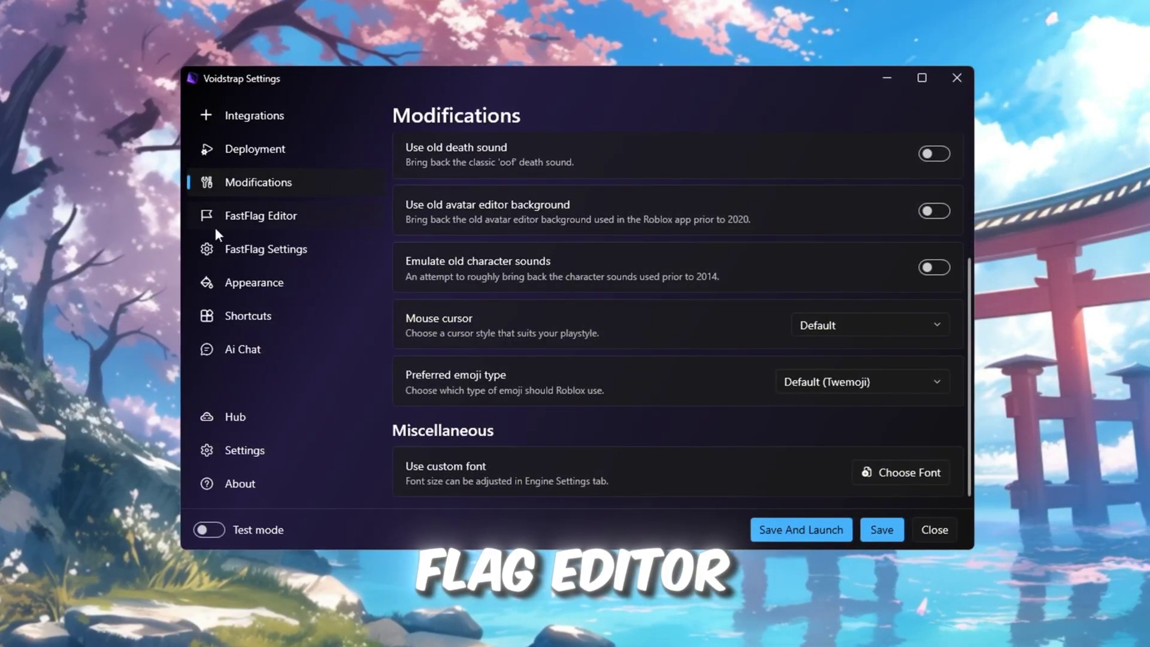
Step: Examine the preset marks of the flags in the FastFlag Editor and view the Find FFlags window
left_click(246, 218)
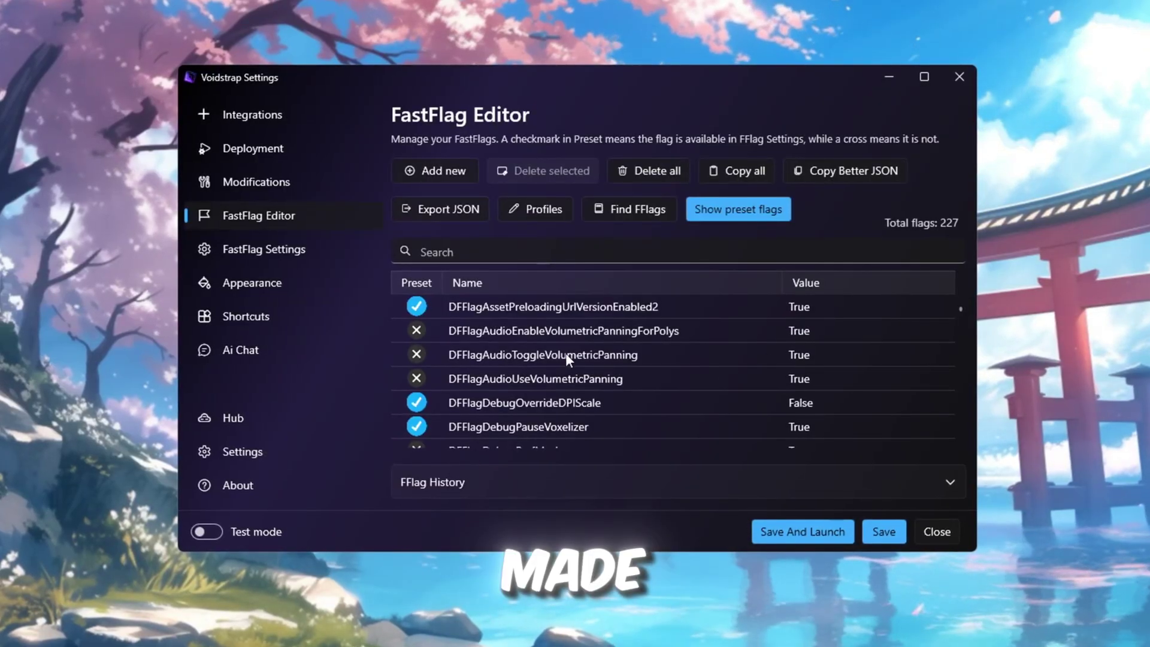
scroll(565, 353, "down", 5)
scroll(551, 344, "up", 5)
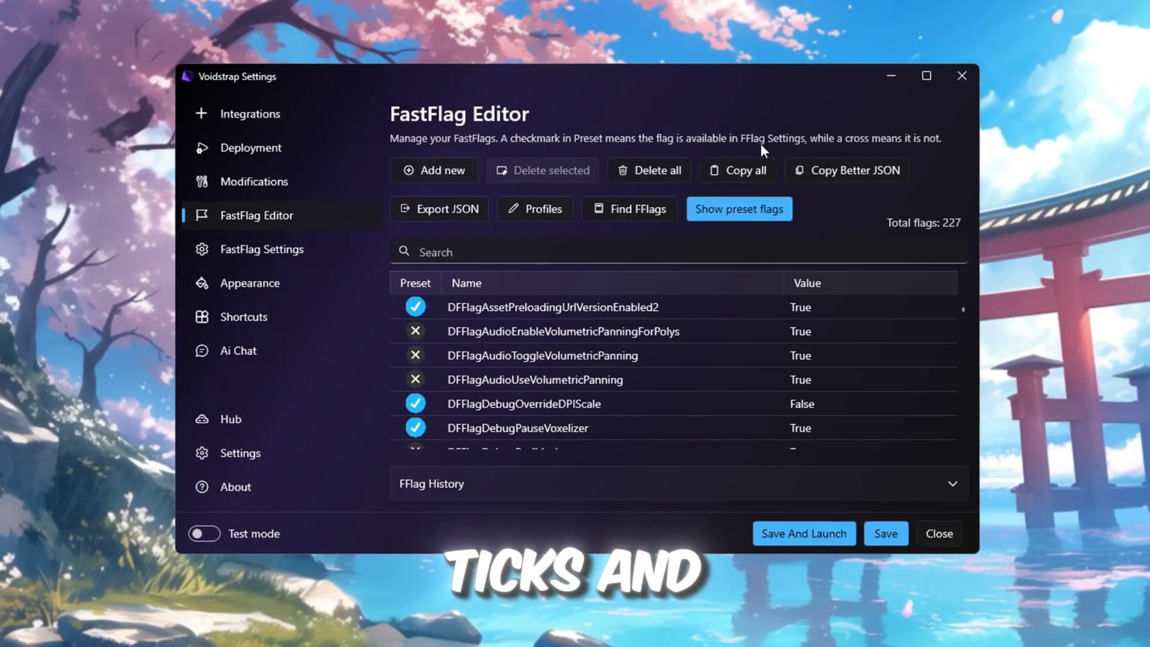
scroll(519, 380, "down", 3)
left_click(415, 332)
left_click(416, 380)
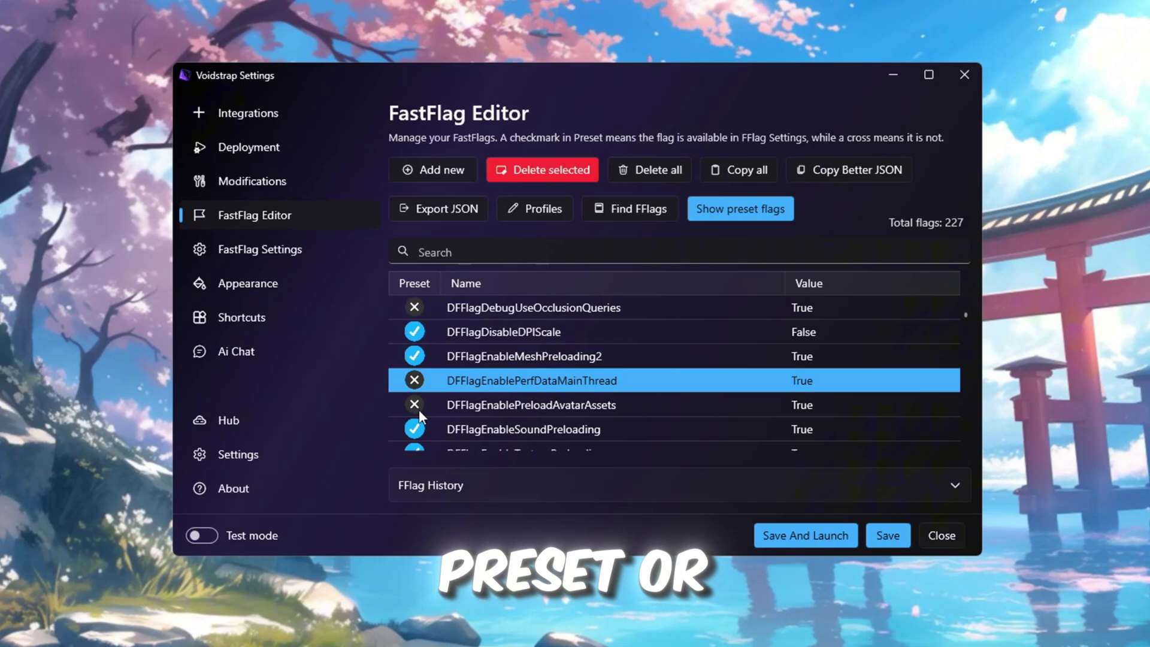
left_click(417, 405)
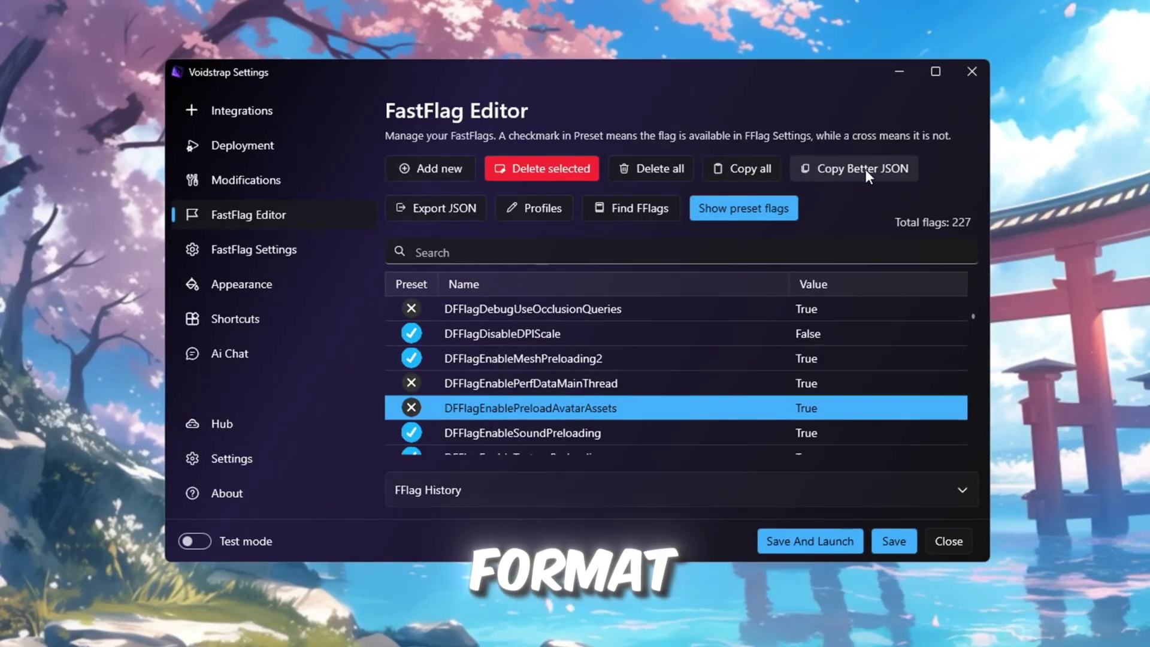
left_click(629, 208)
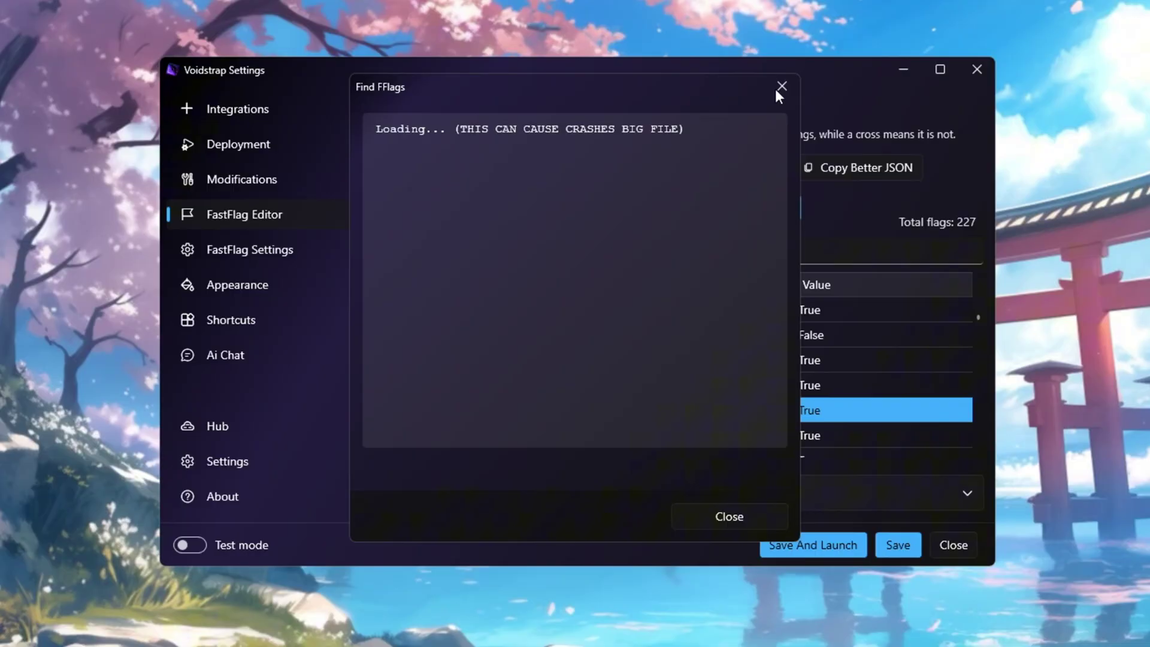
left_click(780, 86)
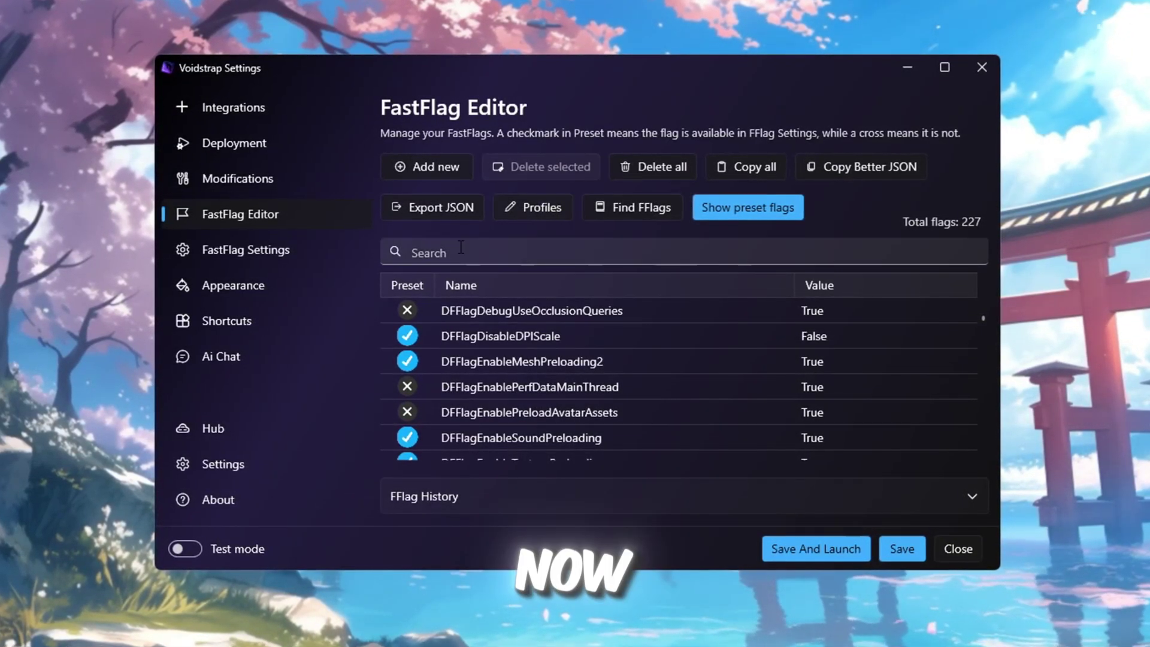
Step: Open the JSON import for adding fast flags and copy the full contents of Voidstrap Latest Fast Flags.txt
left_click(443, 170)
left_click(576, 251)
type("{     \"FFlagDebugDisplayFPS\": \"True\" }")
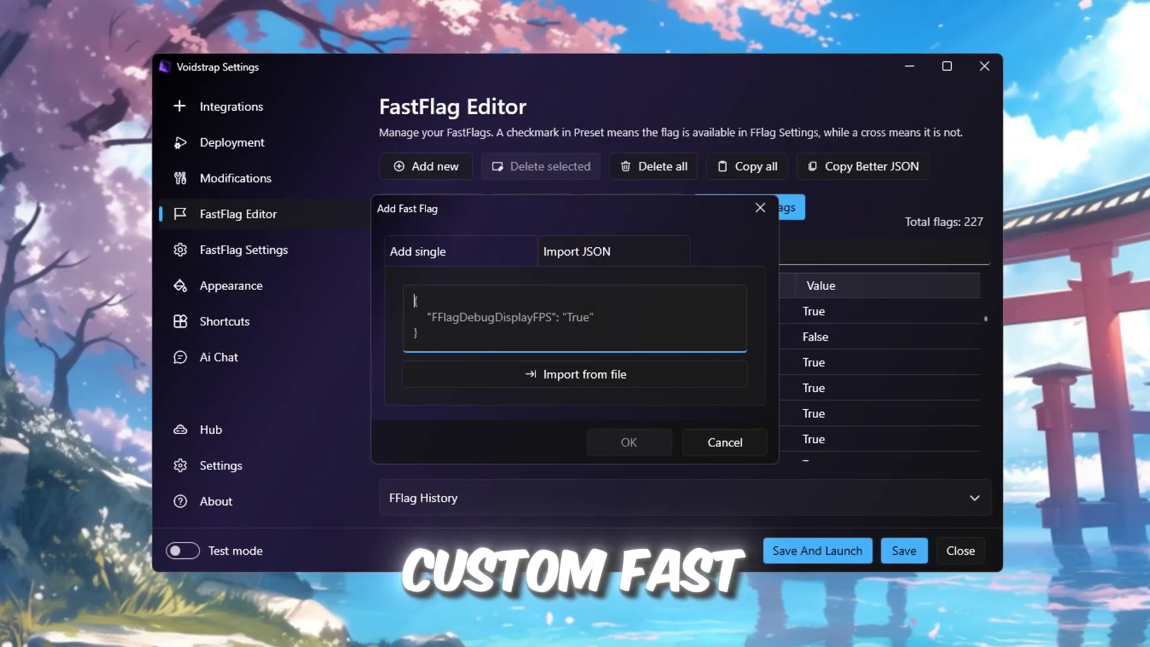
key("alt+Tab")
double_click(349, 259)
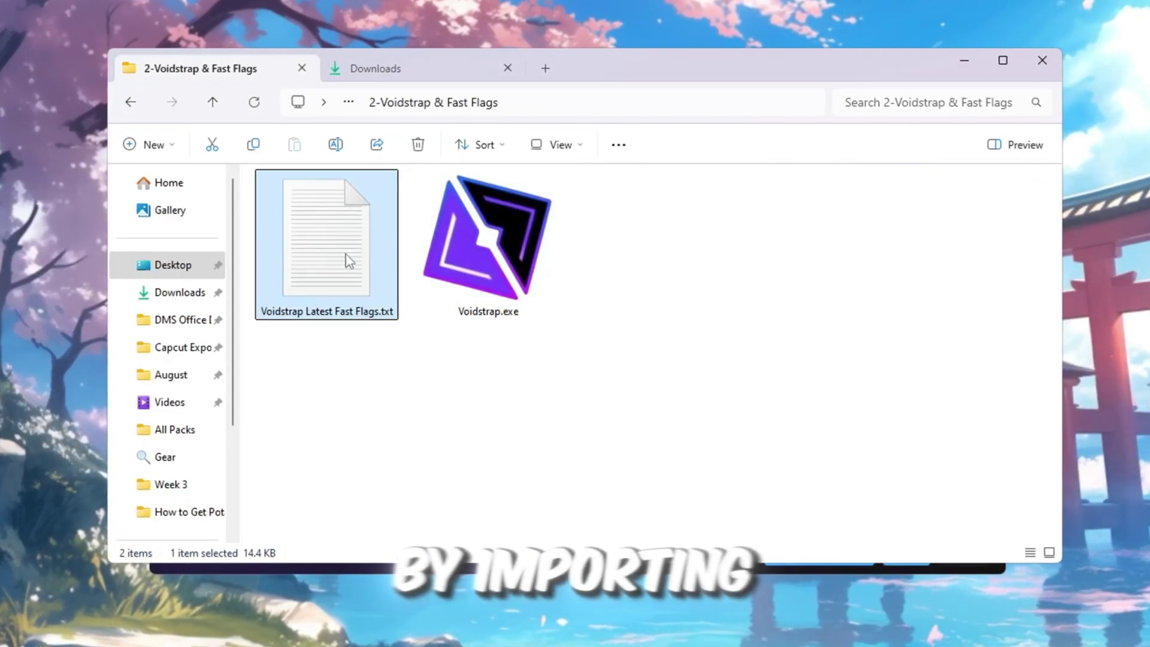
key("ctrl+a")
right_click(234, 192)
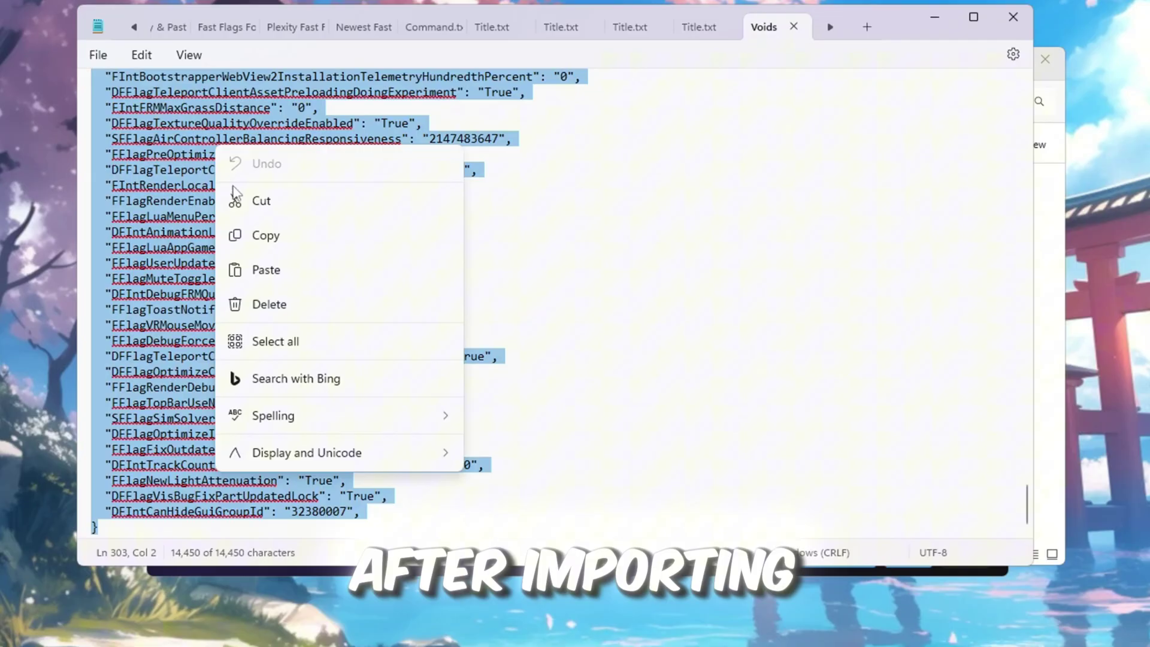
left_click(297, 242)
Step: Import the copied fast flags as JSON into the FastFlag Editor, overwriting the values of conflicting flags
left_click(934, 16)
left_click(958, 57)
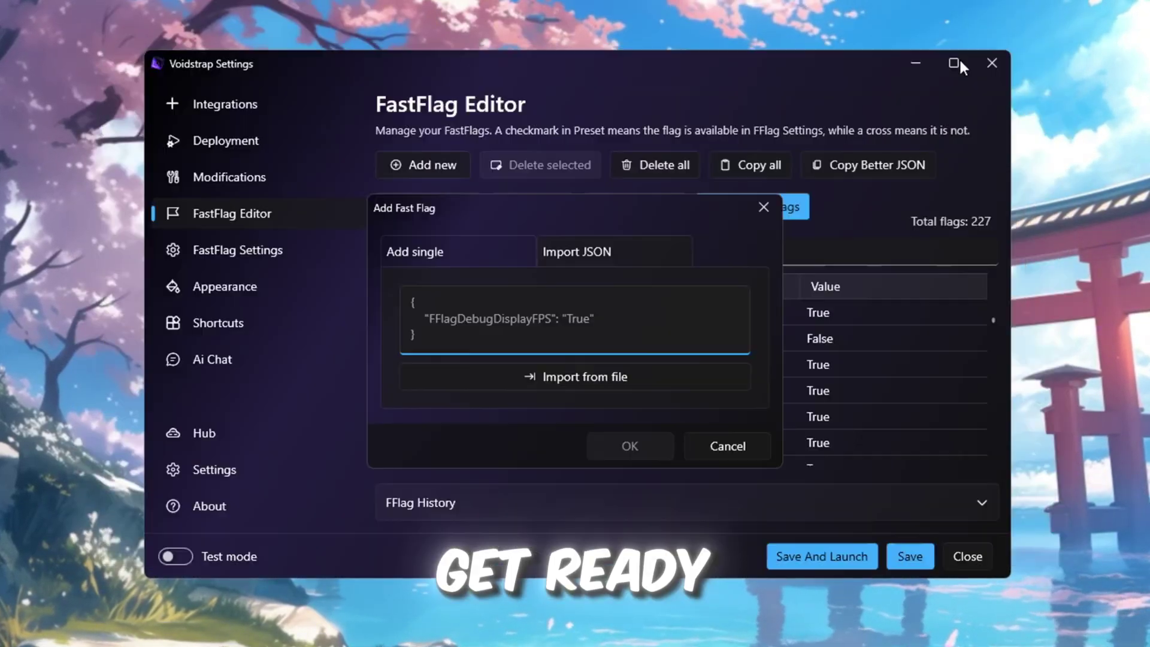
key("ctrl+v")
left_click(630, 445)
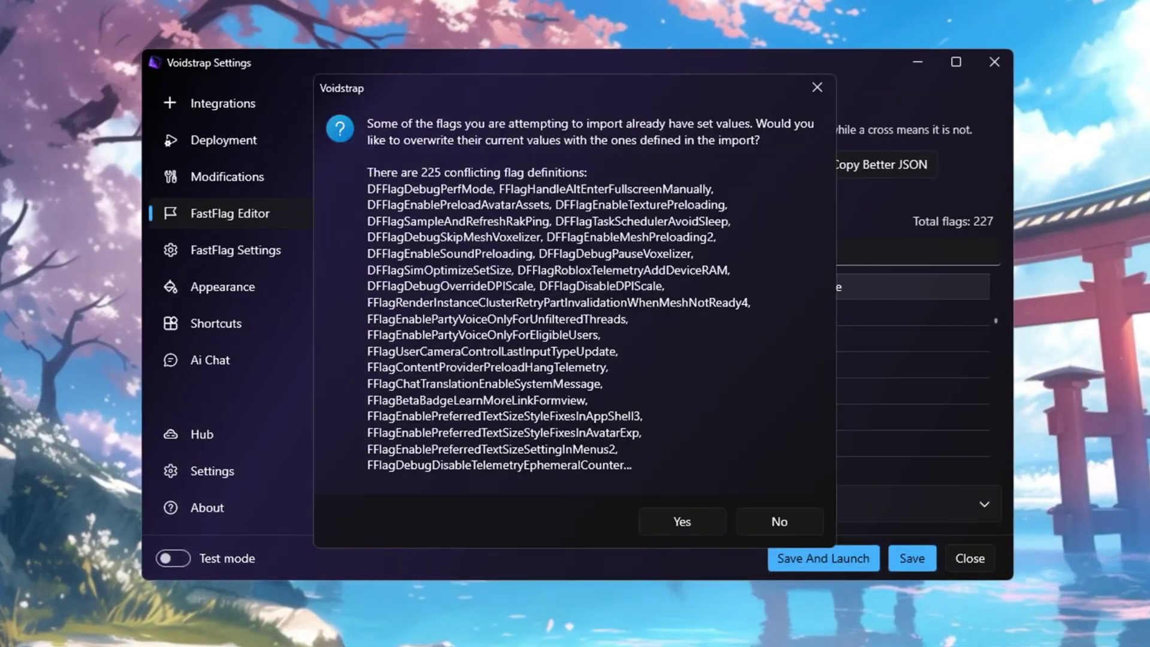
left_click(705, 526)
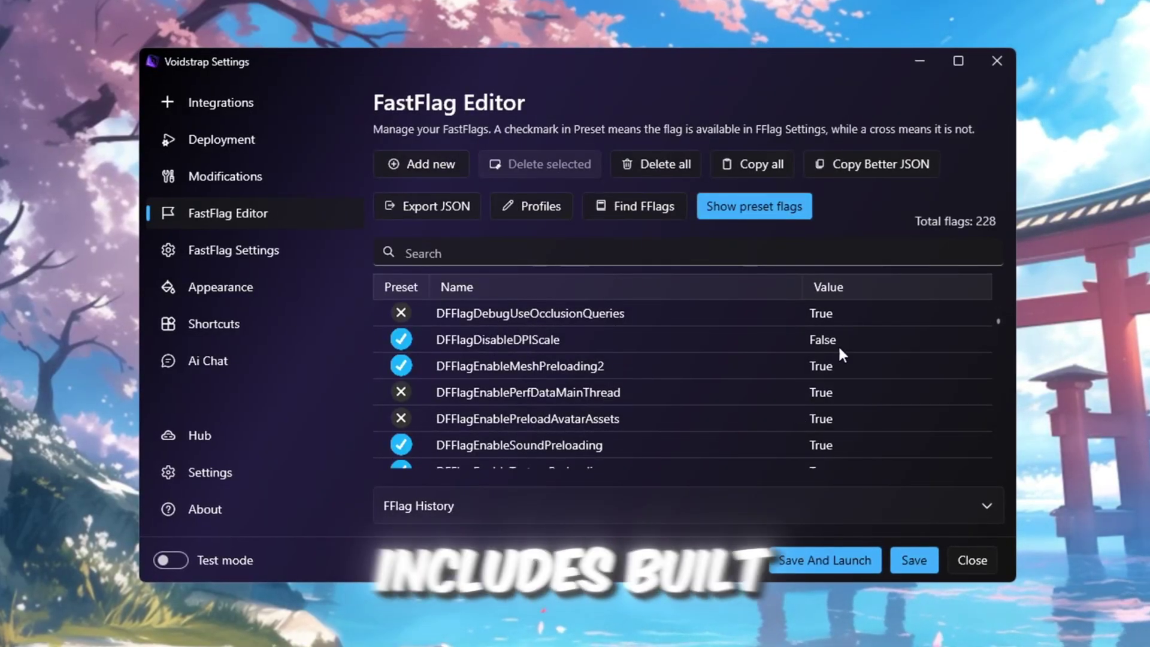
Step: Review the imported flags in the FastFlag Editor and view the Appearance, Shortcuts and Ai Chat pages
scroll(723, 386, "down", 15)
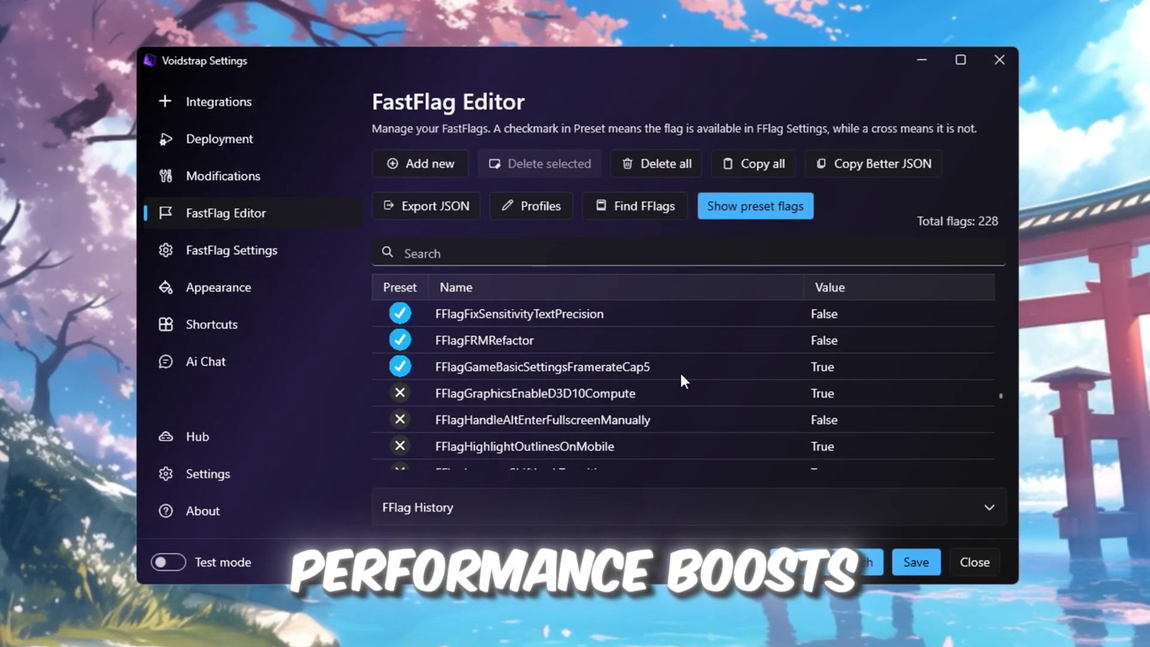
scroll(680, 371, "down", 10)
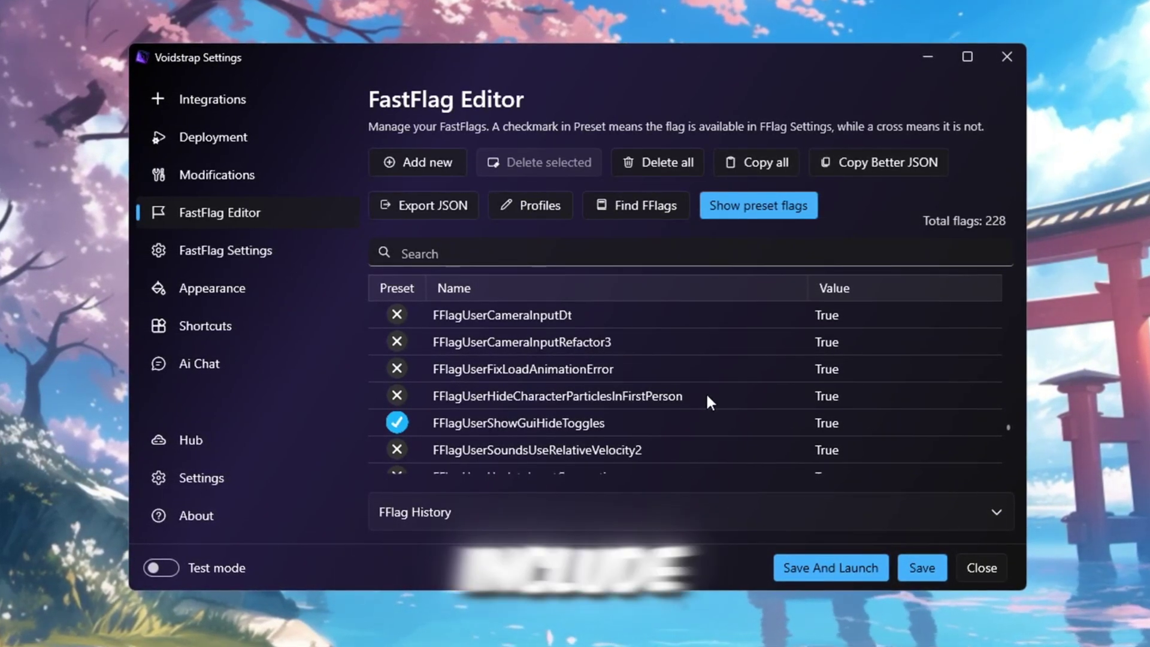
left_click(281, 301)
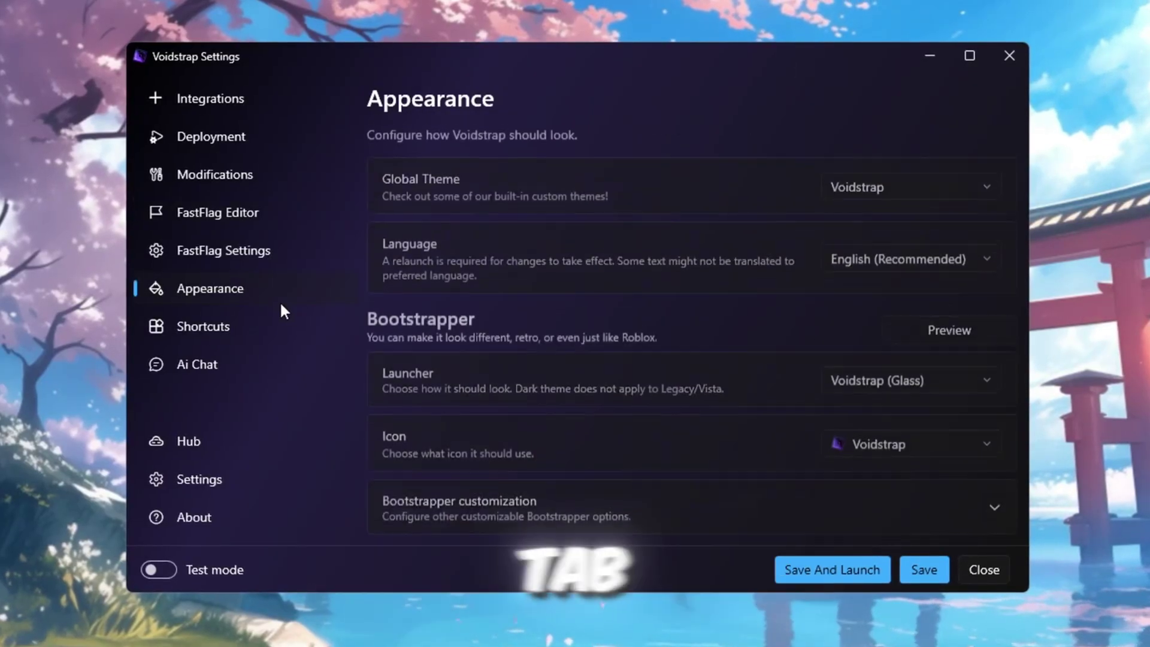
left_click(281, 324)
left_click(277, 364)
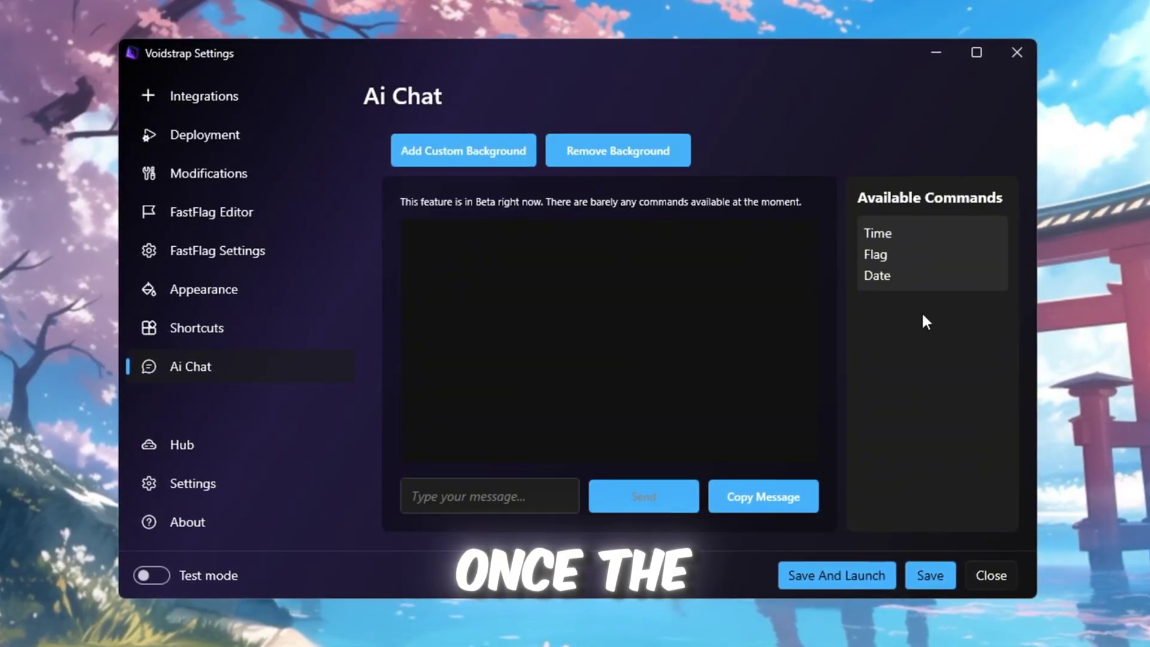
Step: Return to the FastFlag Editor and save the Voidstrap settings
left_click(235, 216)
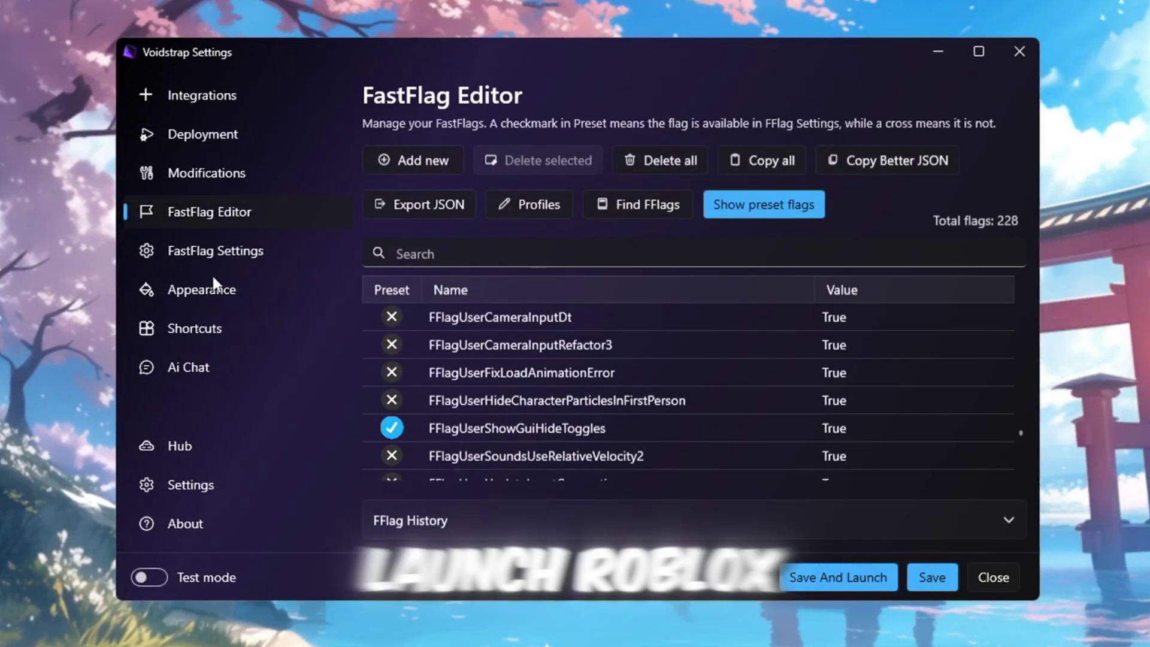
left_click(933, 579)
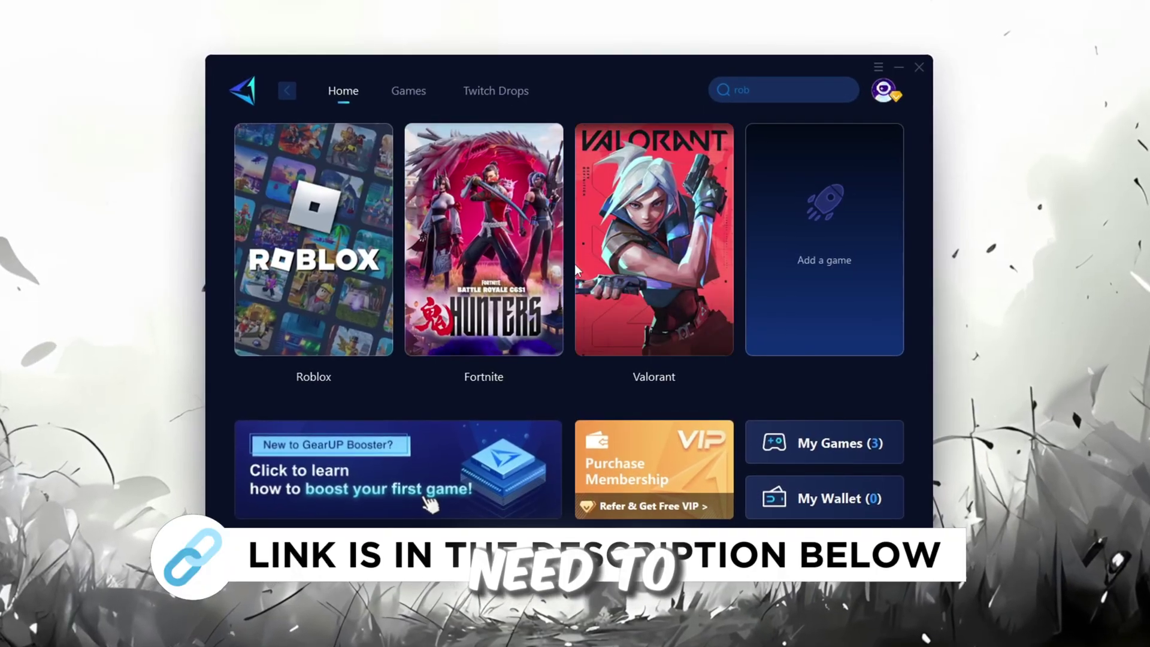
Step: In GearUP Booster, look through the catalogue of popular supported games and return to the home page
mouse_move(883, 91)
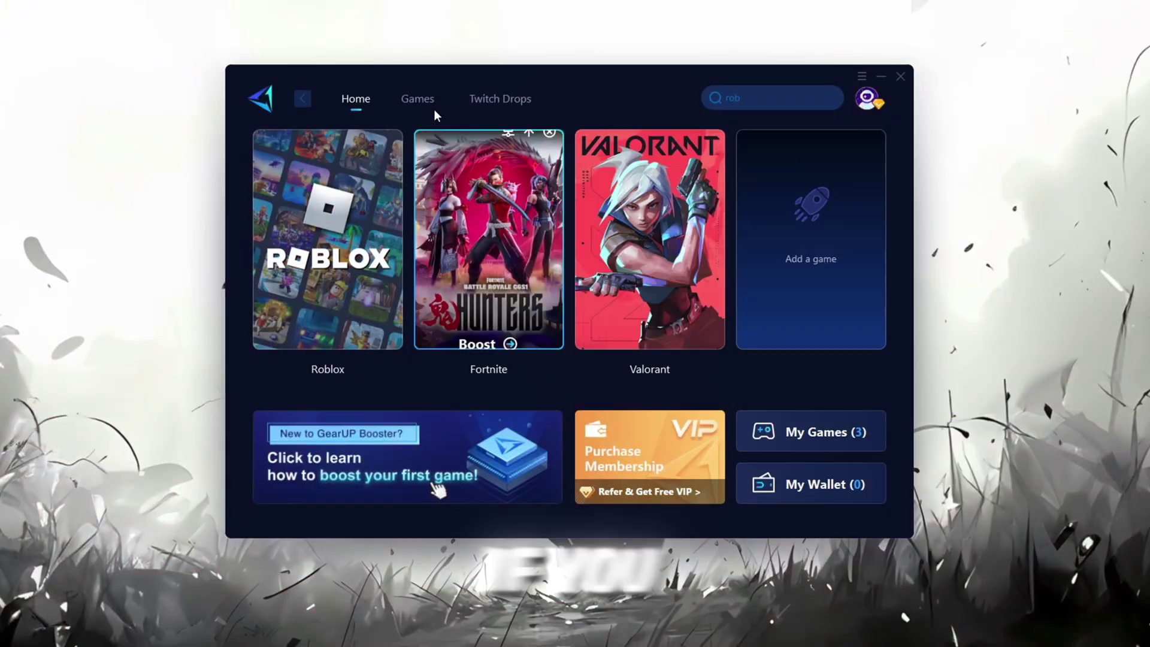
left_click(396, 80)
scroll(556, 310, "down", 6)
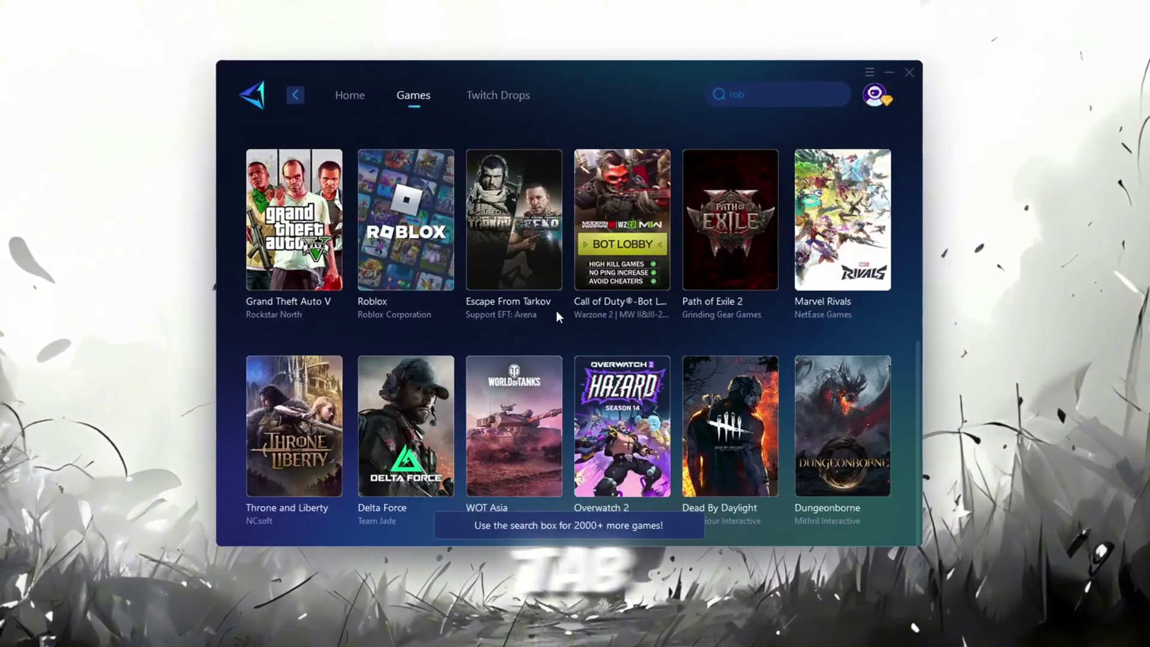
scroll(624, 323, "up", 6)
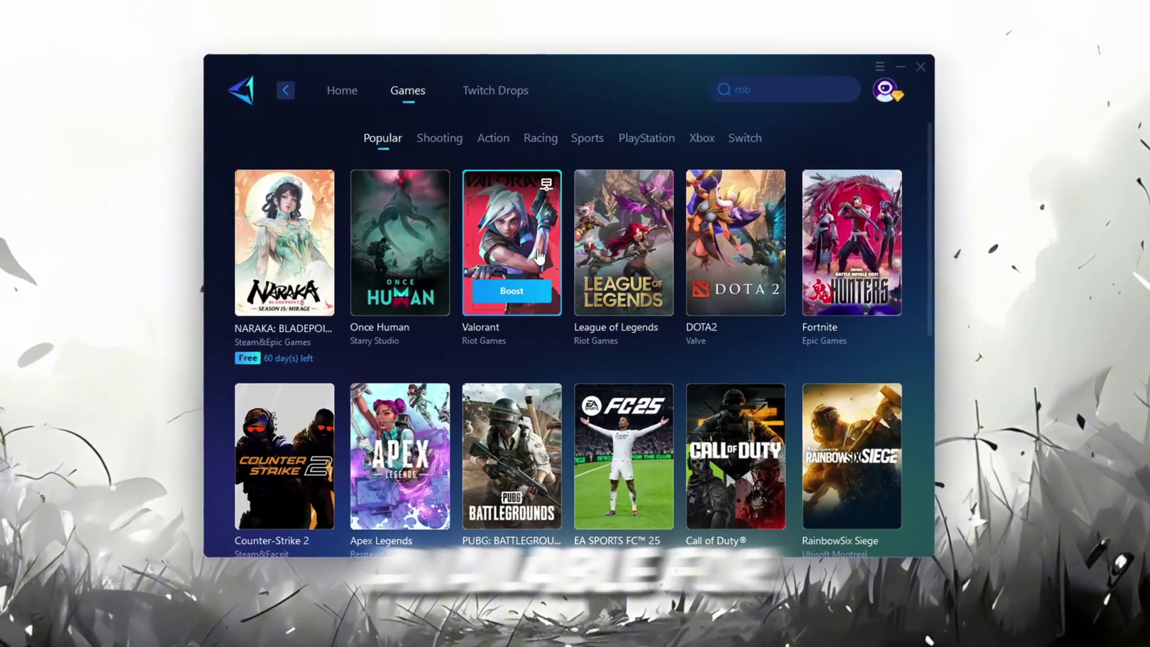
left_click(342, 90)
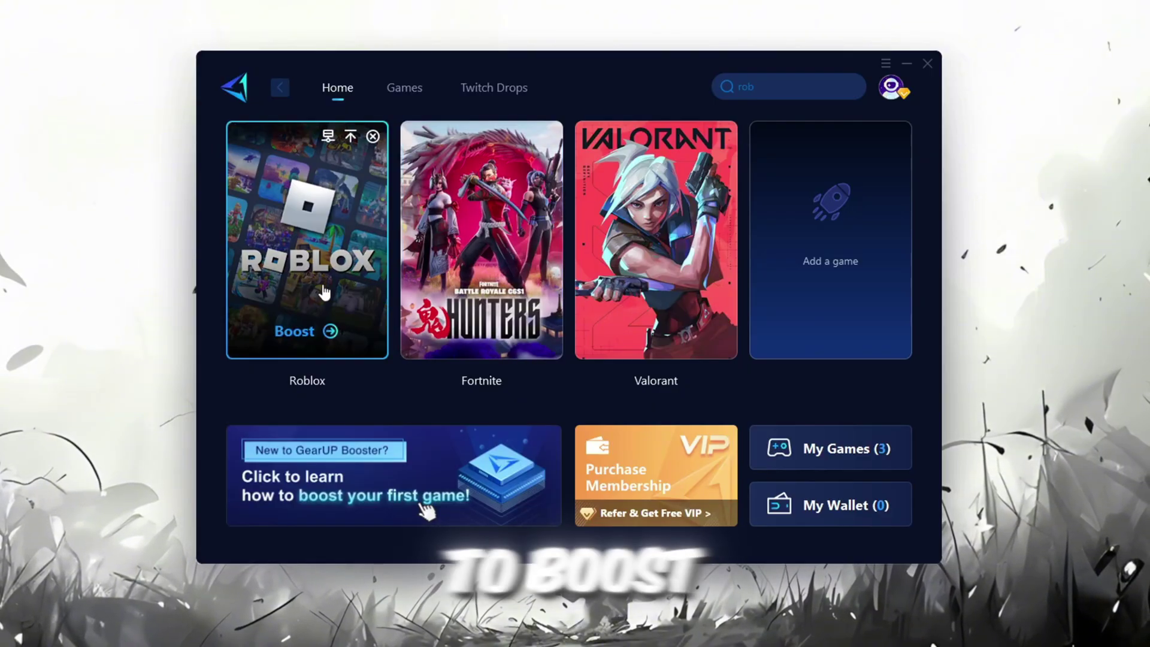
Step: Start boosting Roblox and view the game server regions offered for it, keeping the automatic server
left_click(305, 333)
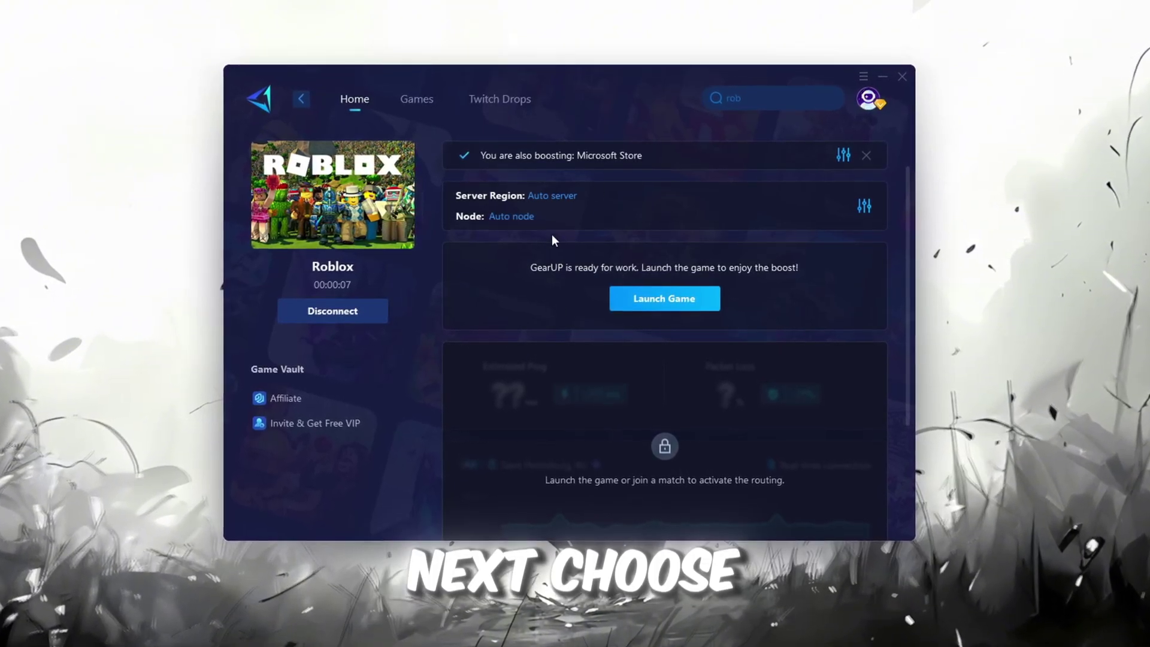
left_click(553, 199)
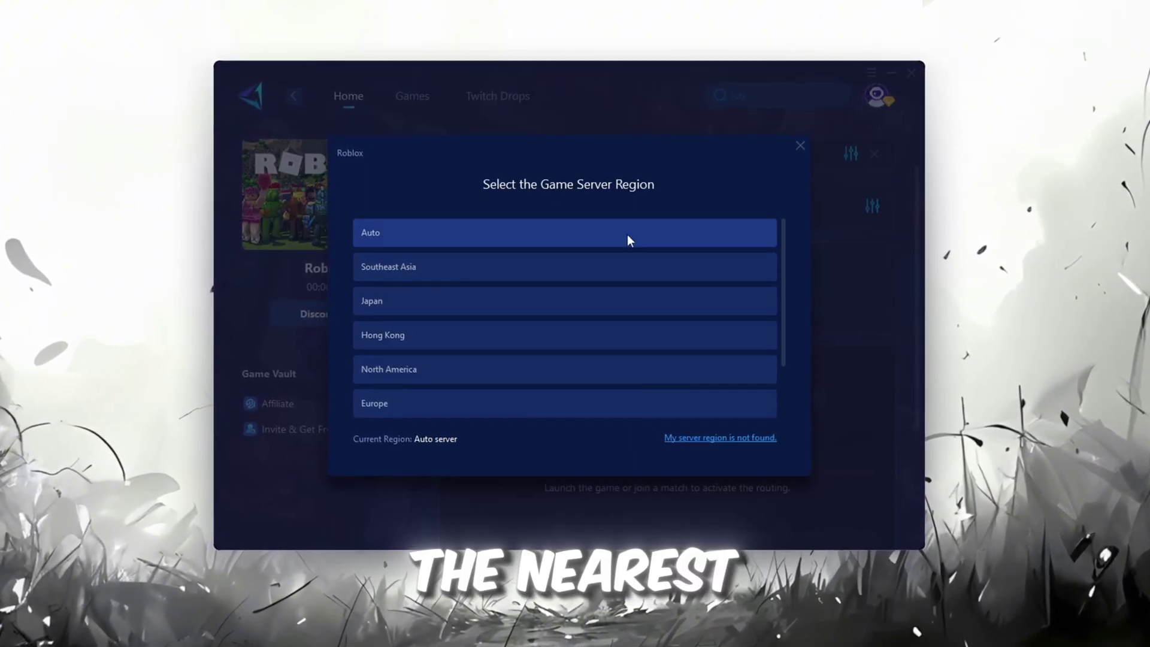
scroll(807, 314, "down", 1)
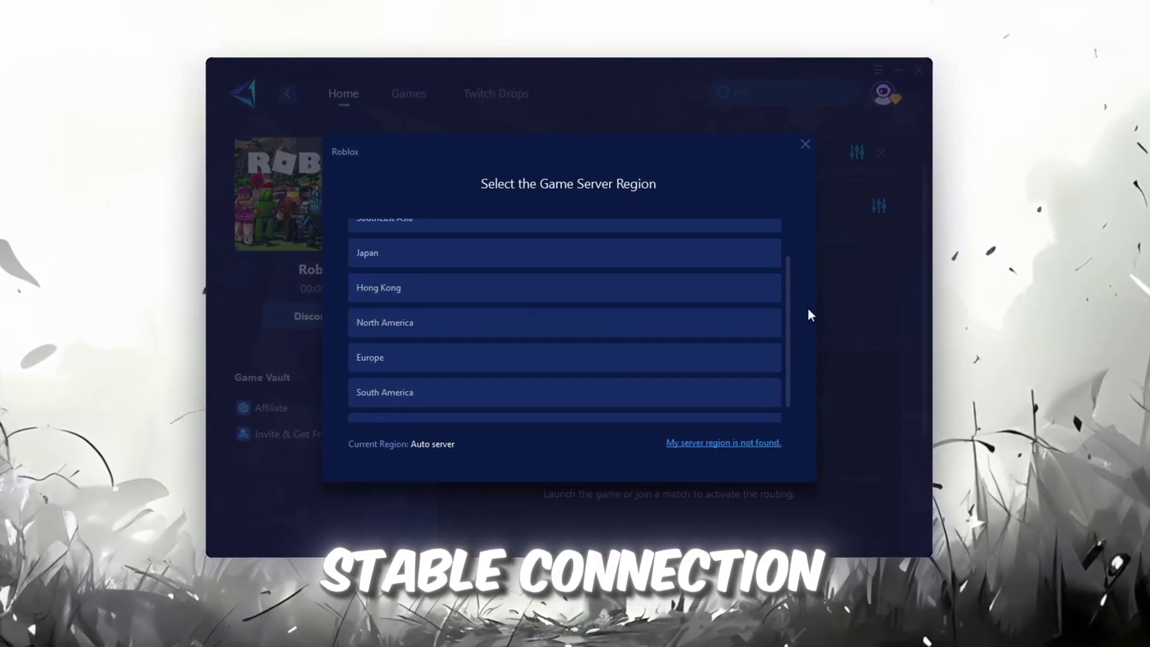
left_click(804, 144)
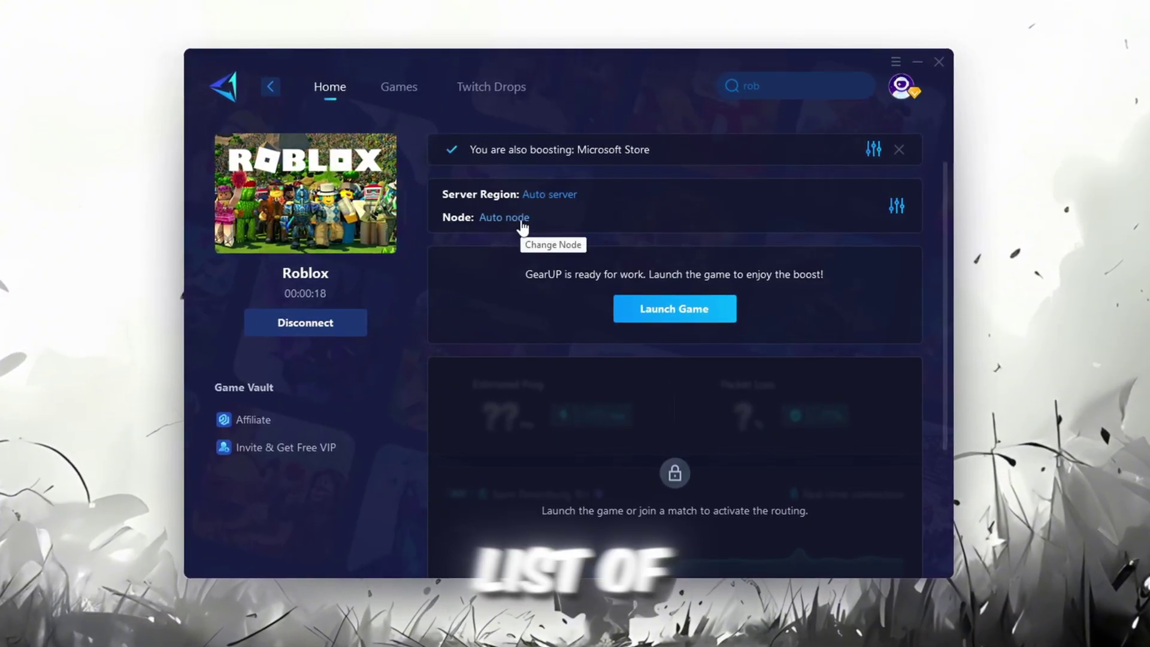
Step: View the nodes available for the Roblox game server and close the list without choosing another
left_click(515, 218)
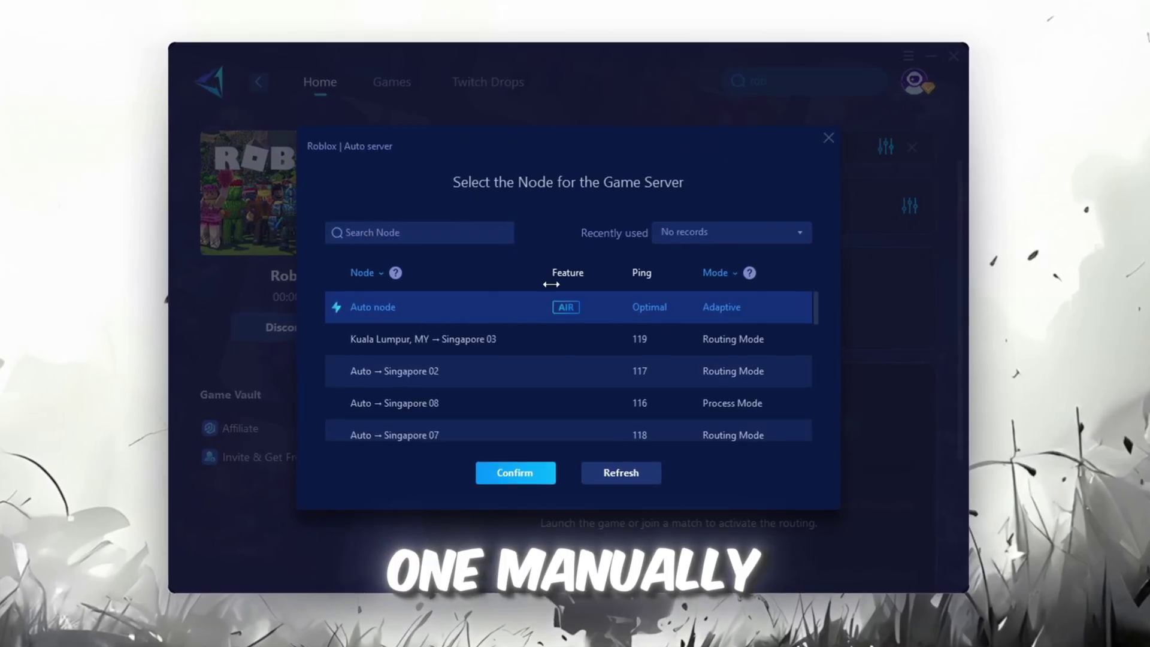
scroll(569, 347, "down", 3)
left_click(828, 139)
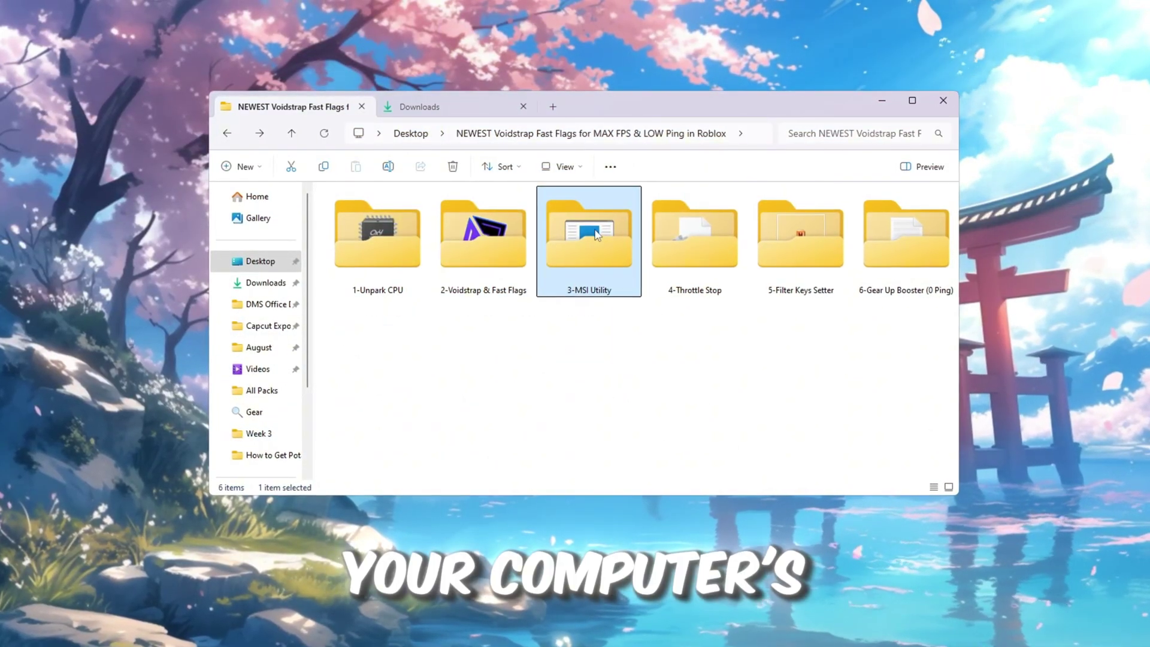
Step: Using the tool in 3-MSI Utility, set the NVIDIA GeForce GTX 1650 SUPER's interrupt priority to High and open the priority choices for Intel(R) PEG10 - 460D
double_click(596, 234)
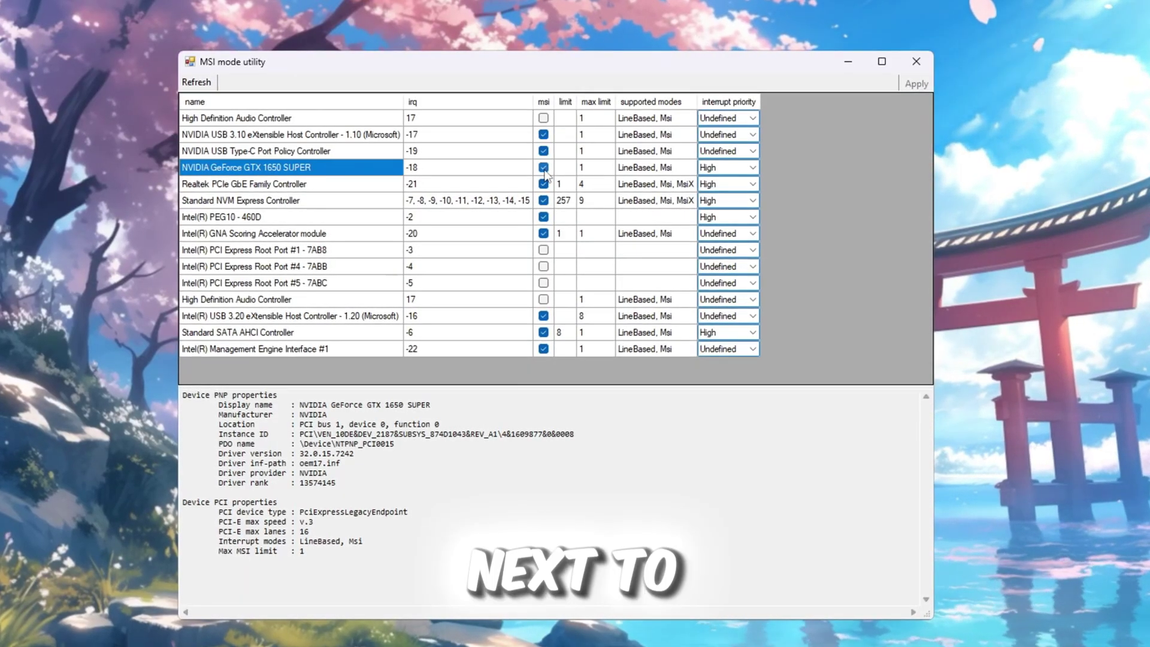
left_click(753, 168)
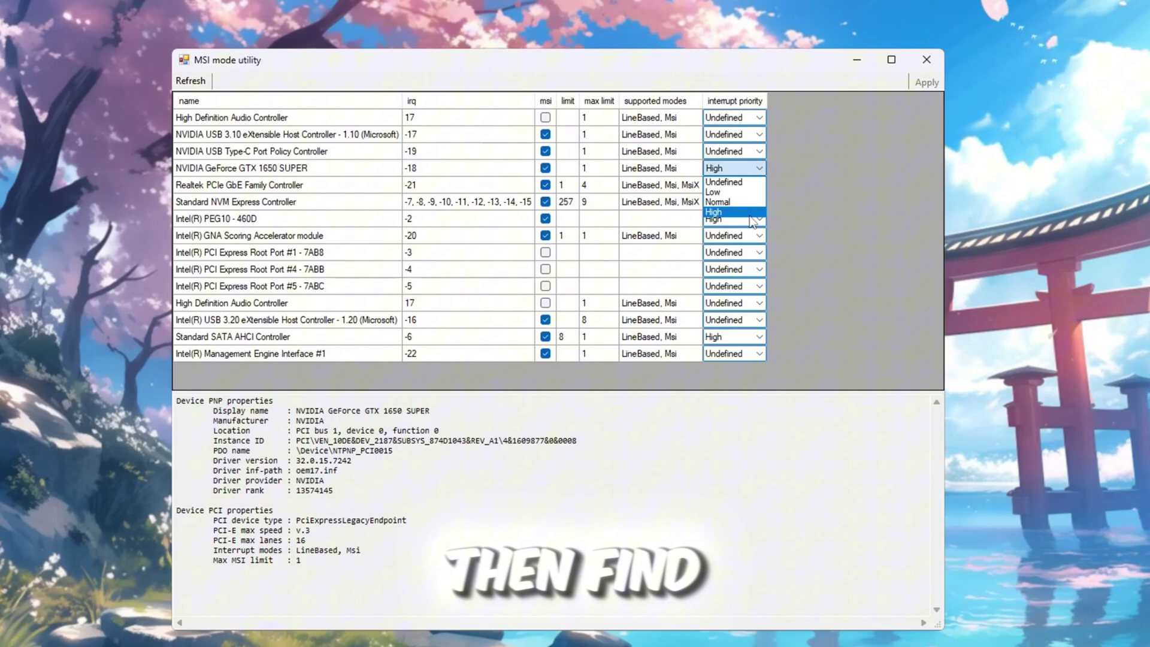
left_click(750, 214)
left_click(213, 222)
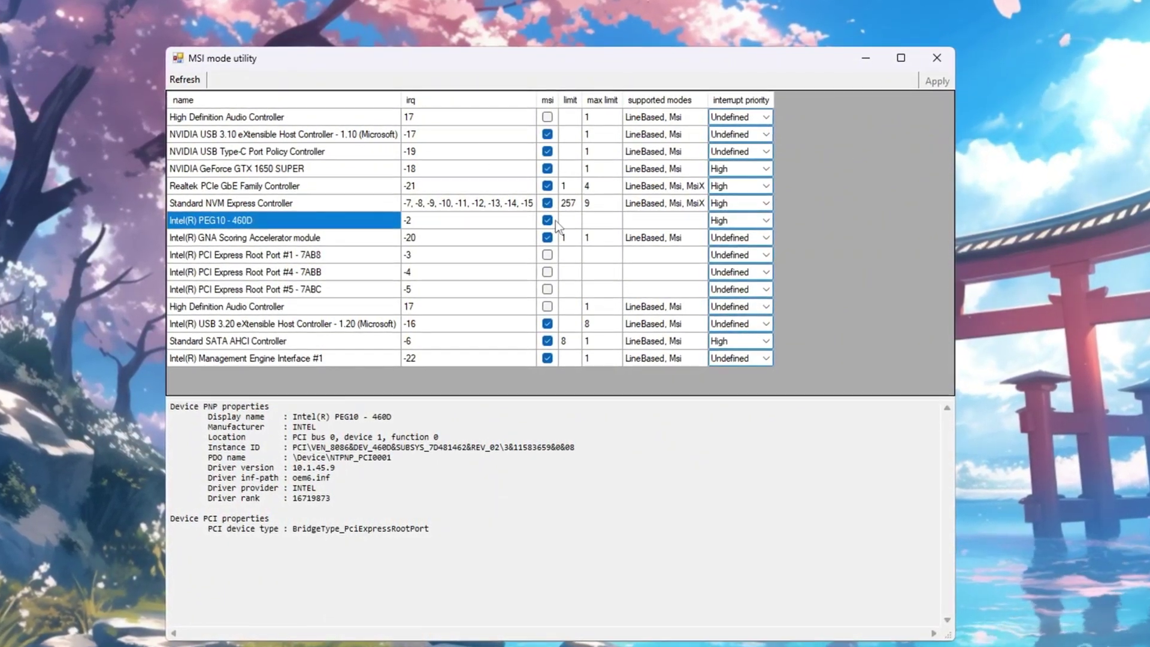
left_click(764, 220)
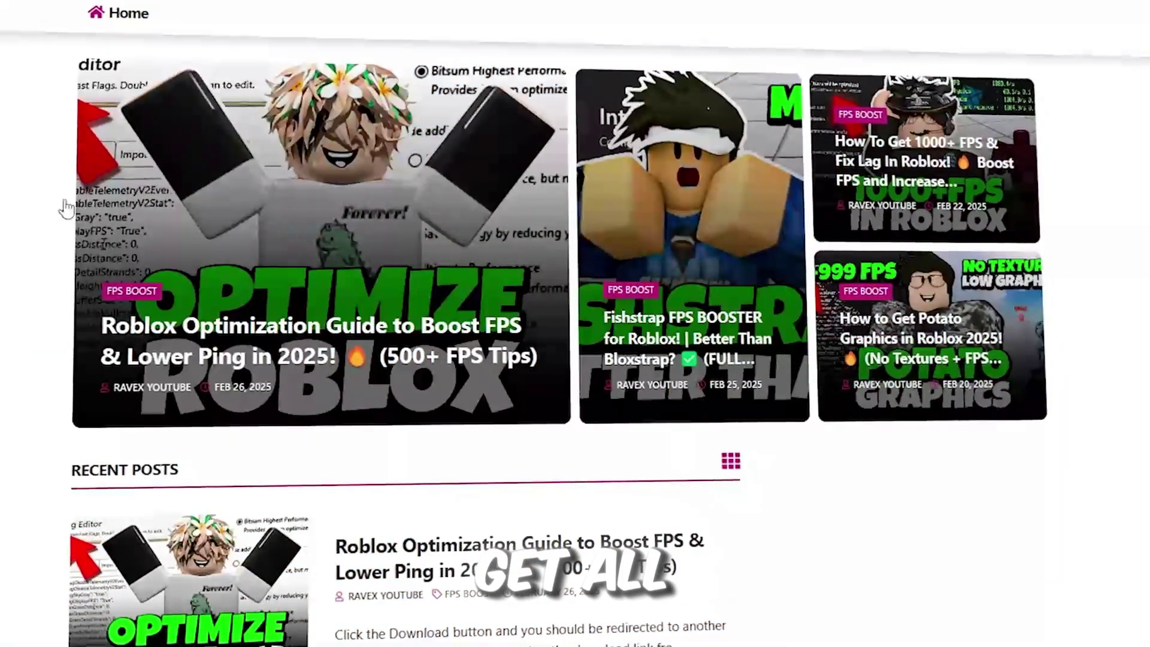
scroll(575, 323, "down", 5)
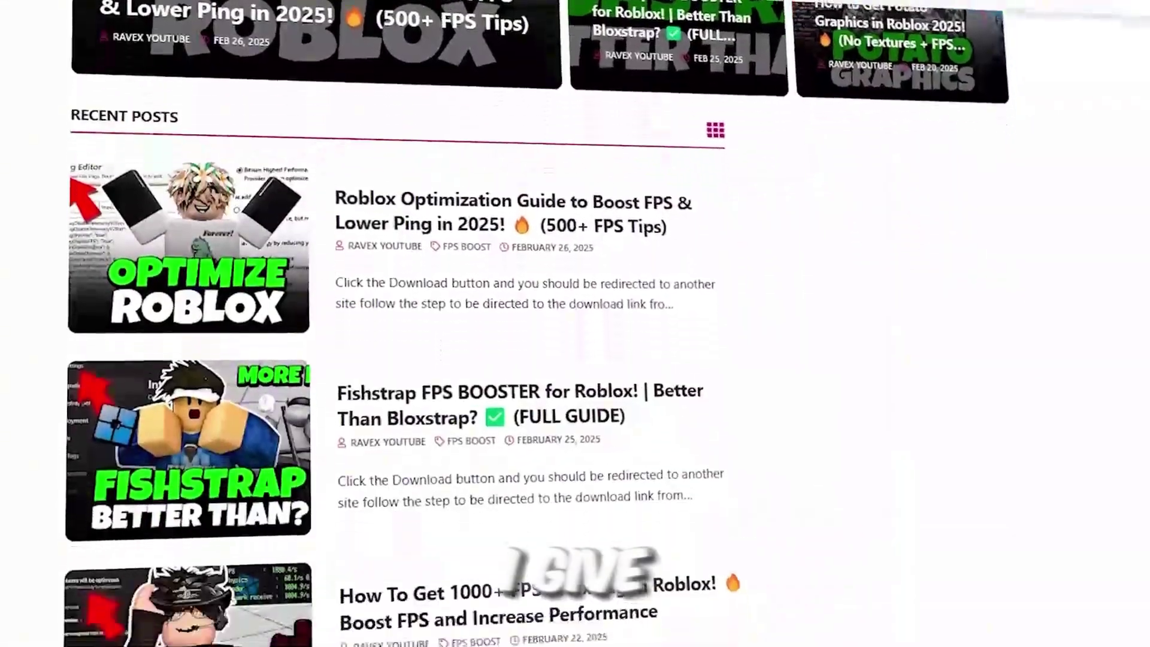
scroll(575, 324, "down", 6)
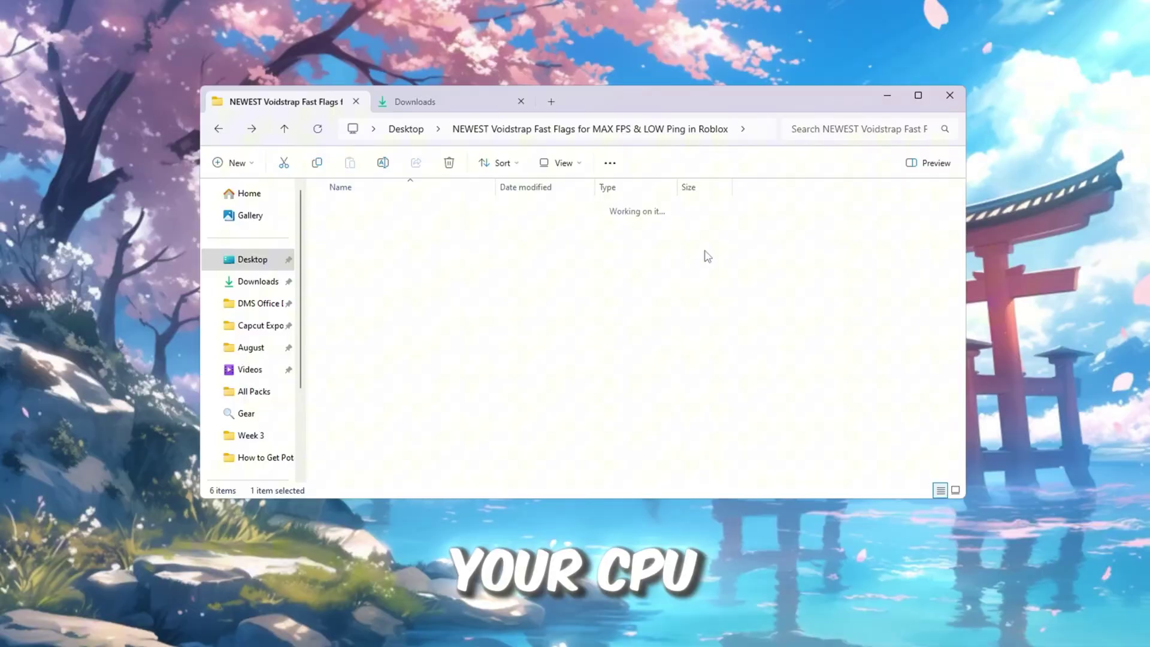
Step: Launch ThrottleStop.exe from the 4-Throttle Stop folder and minimize the folder window
left_click_drag(446, 299, 664, 281)
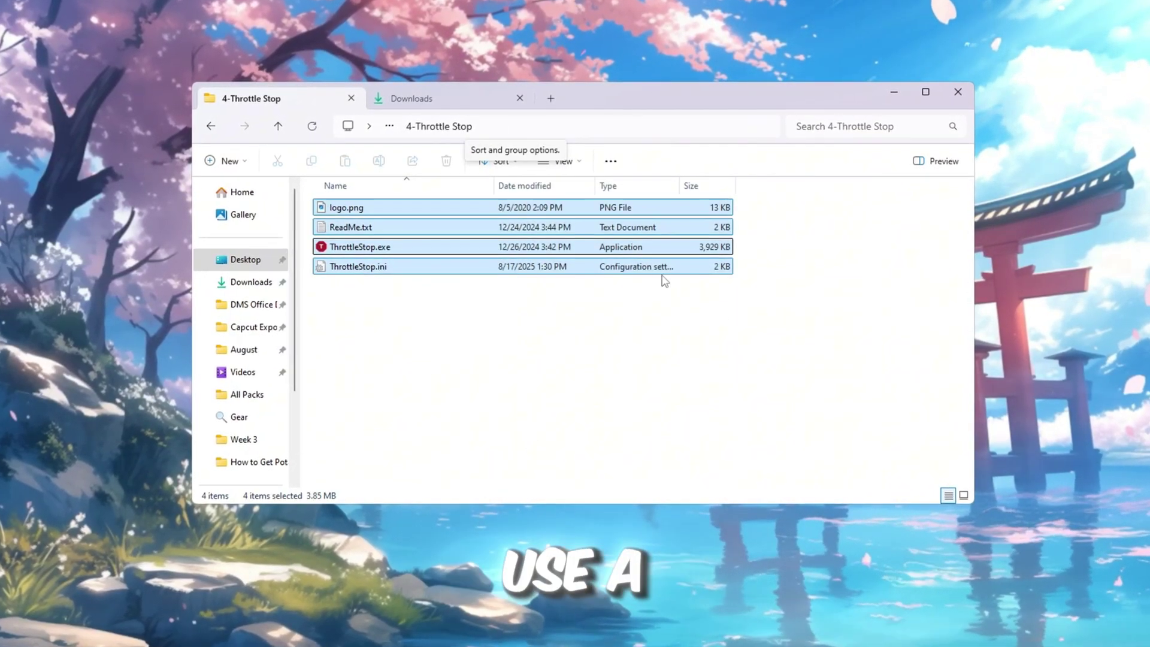
left_click(353, 251)
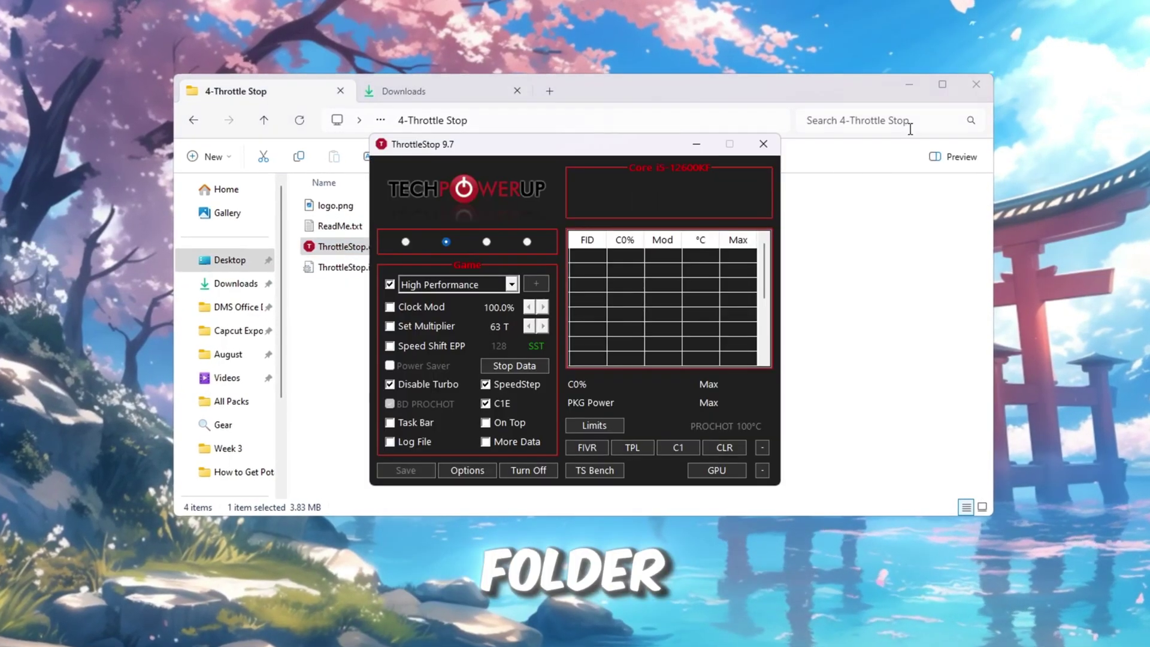
left_click(907, 85)
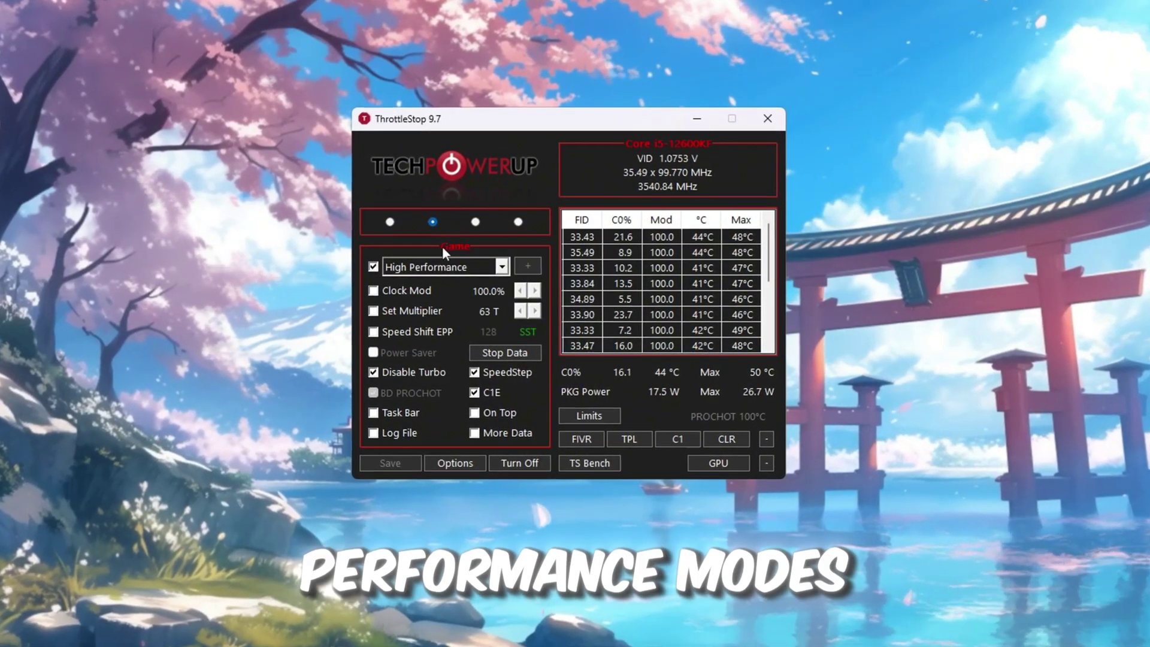
Step: Look through the performance profiles, select the Game profile, and set its power plan to High Performance
left_click(386, 229)
left_click(437, 221)
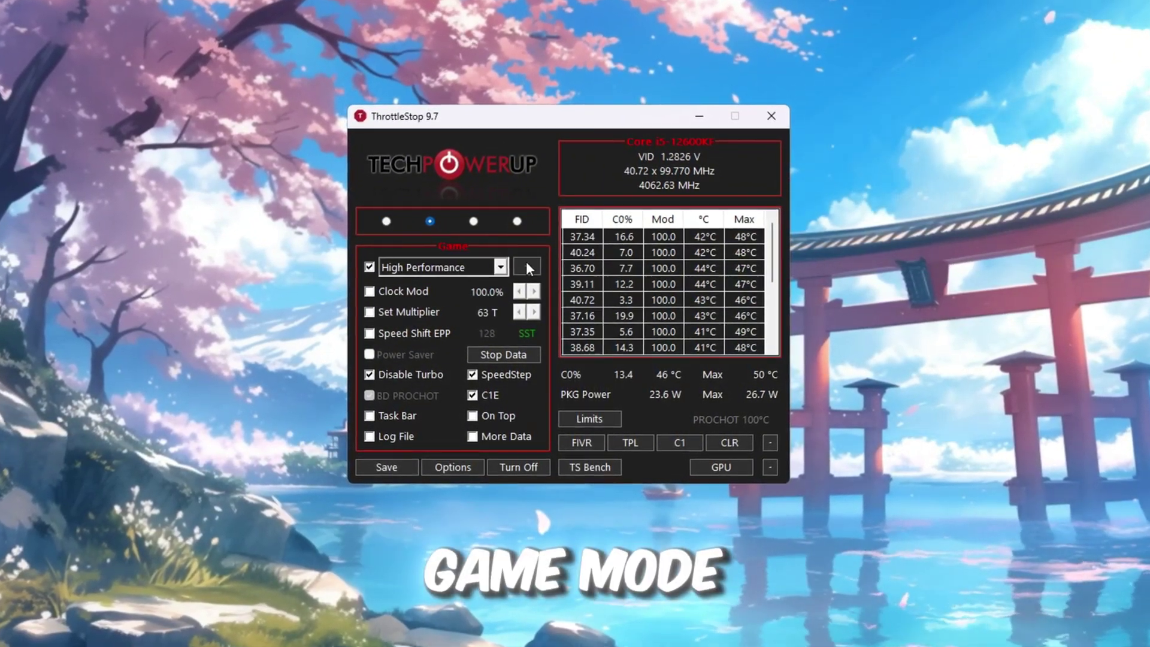
left_click(473, 221)
left_click(518, 221)
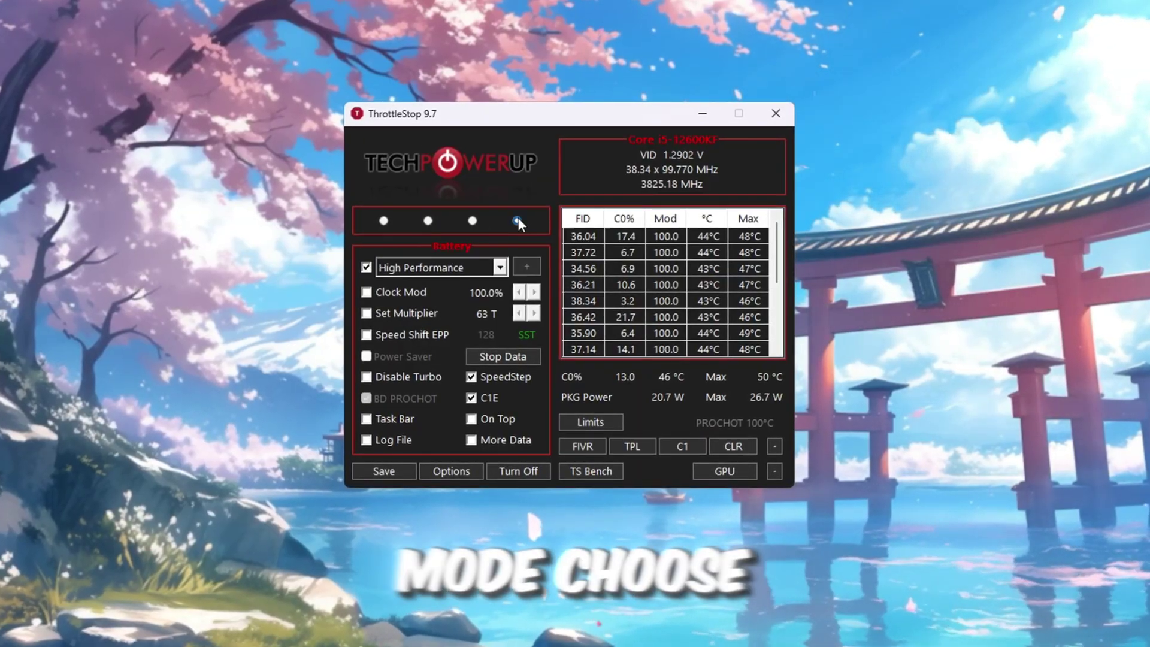
left_click(427, 221)
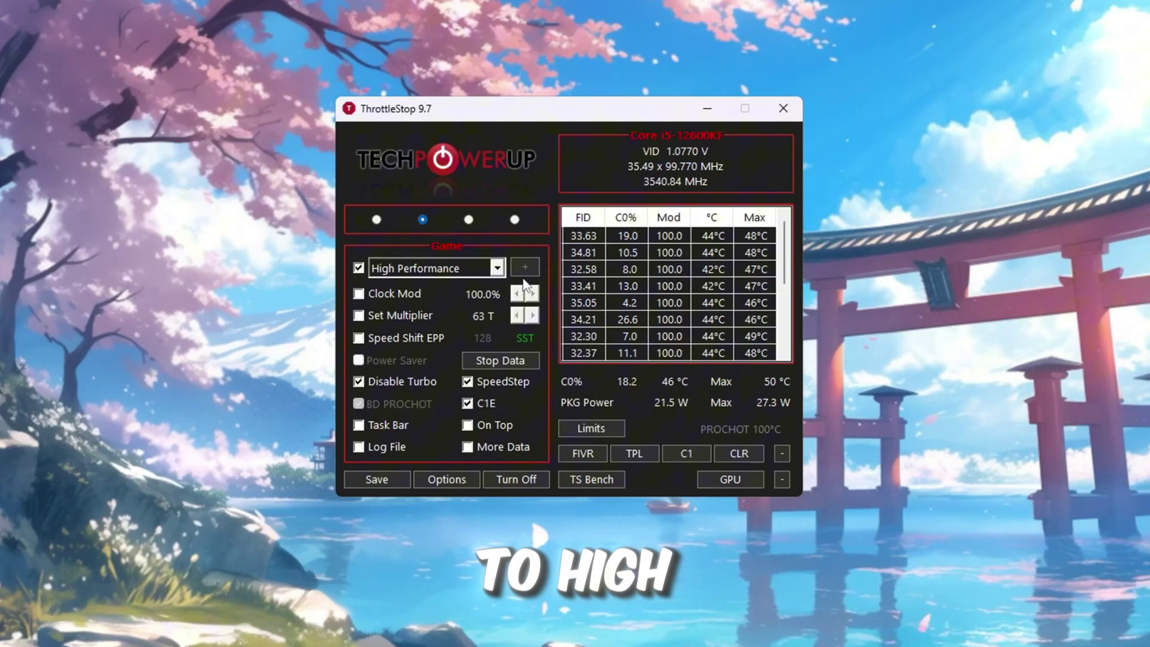
left_click(497, 268)
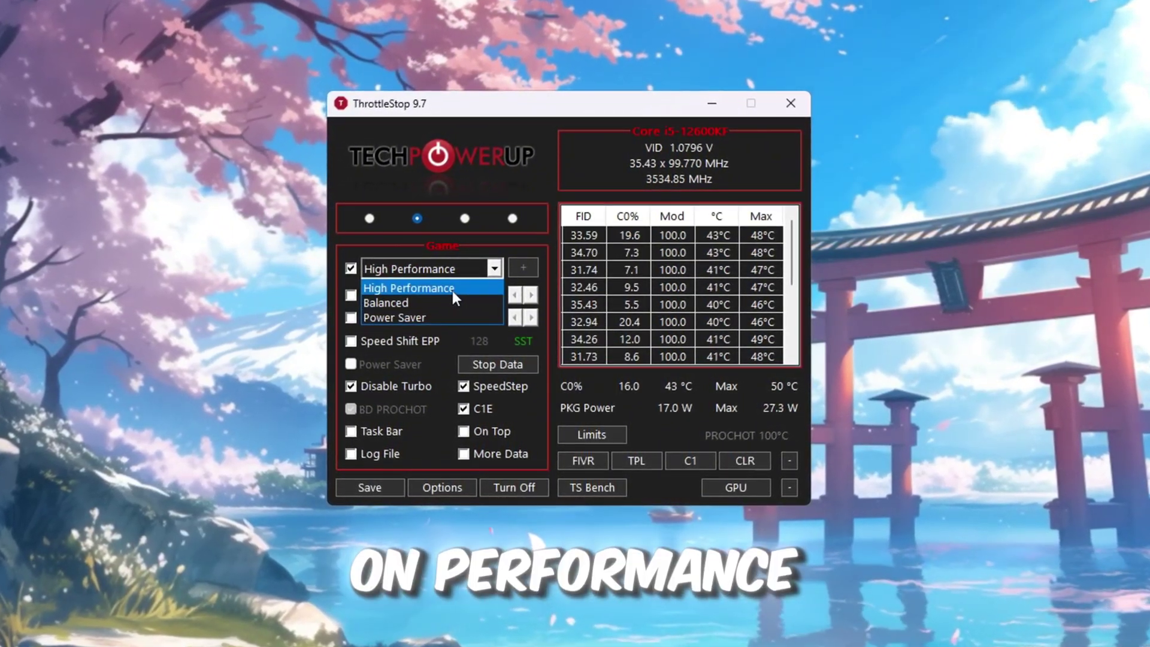
left_click(451, 290)
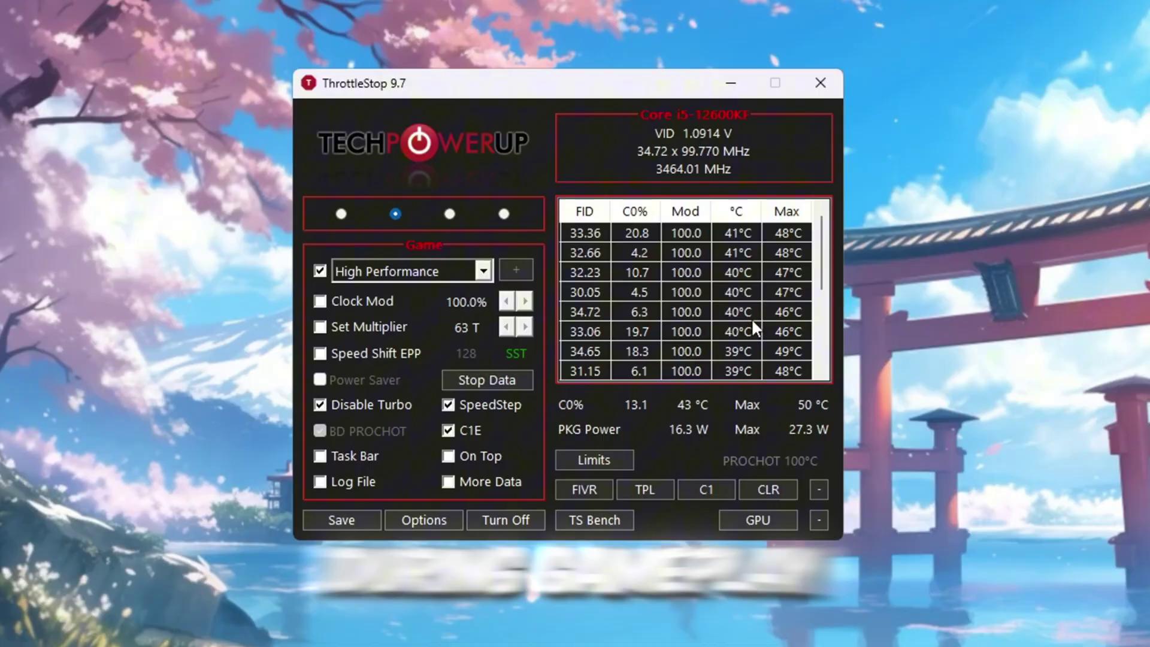
Step: Toggle ThrottleStop off and back on, and save the Game profile settings
left_click(498, 522)
left_click(499, 522)
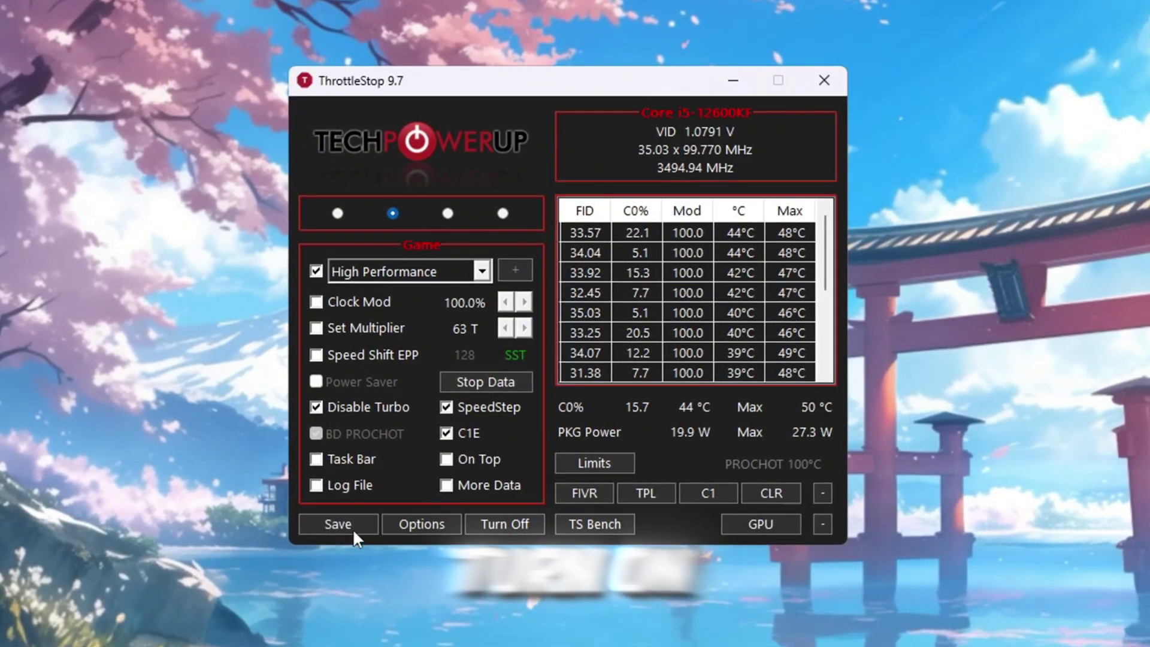
left_click(353, 530)
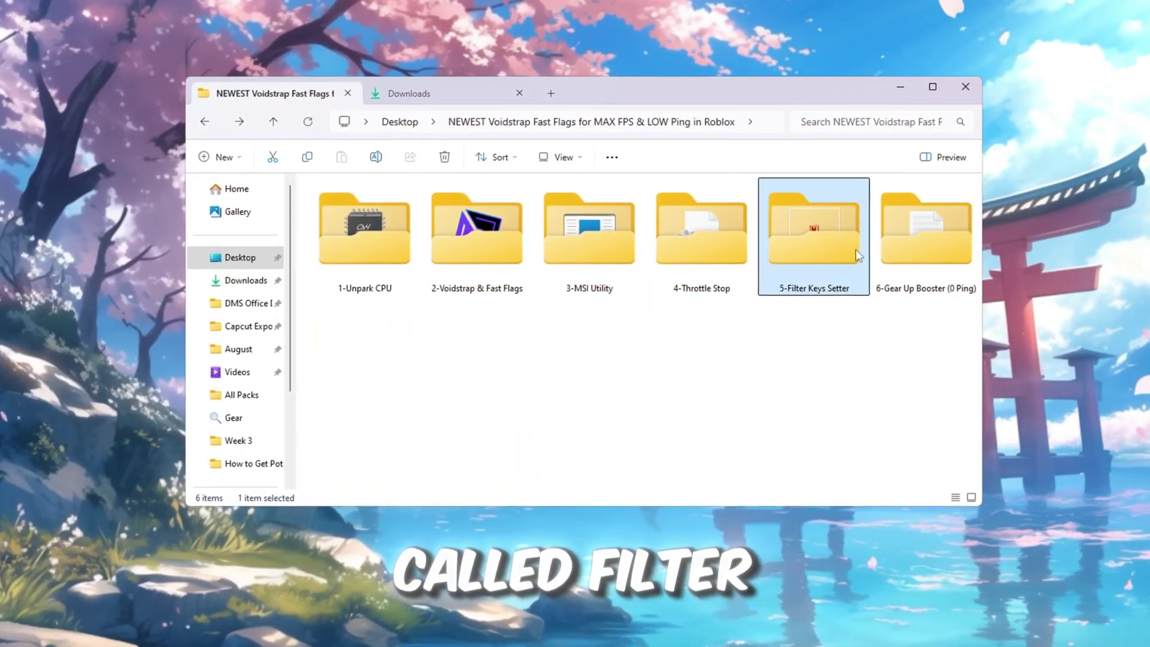
Step: Launch FilterKeysSetter.exe from the 5-Filter Keys Setter folder
double_click(855, 249)
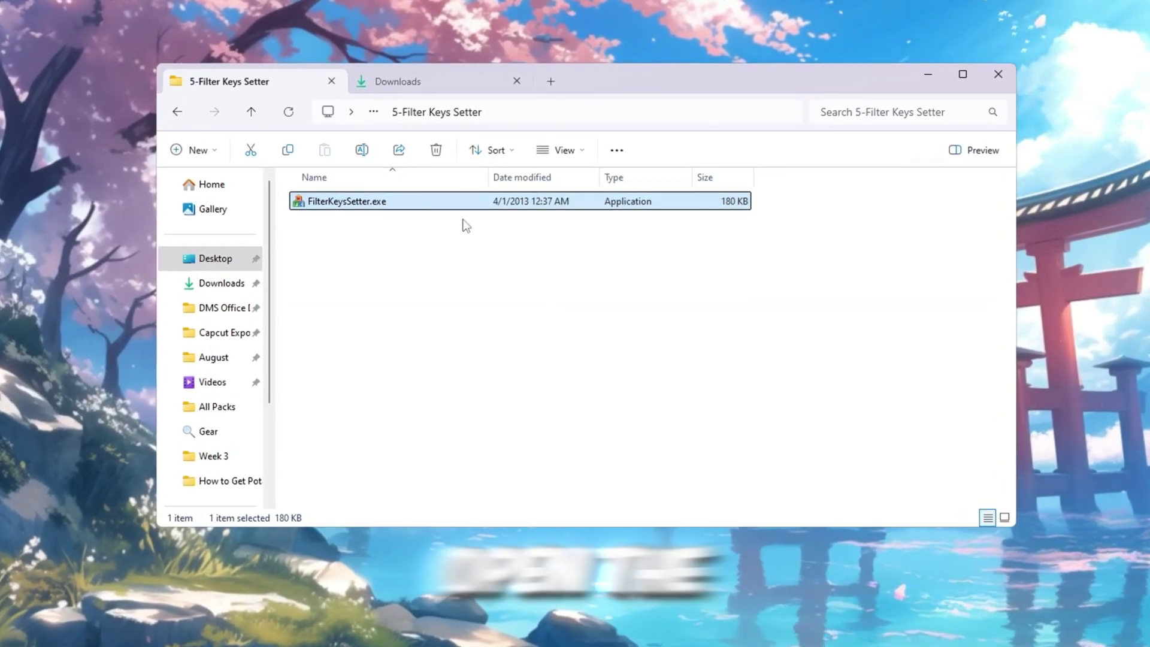
double_click(488, 203)
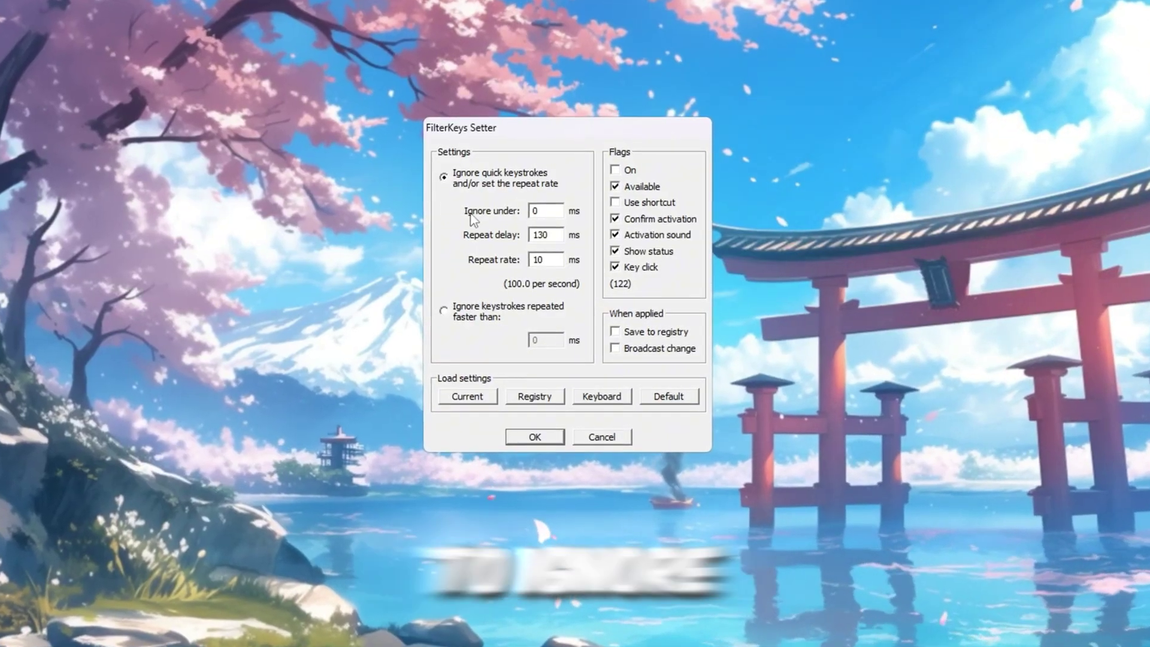
Step: Use 0 ms for Ignore under, 130 ms repeat delay and 10 ms repeat rate, and enable saving to the registry
double_click(539, 210)
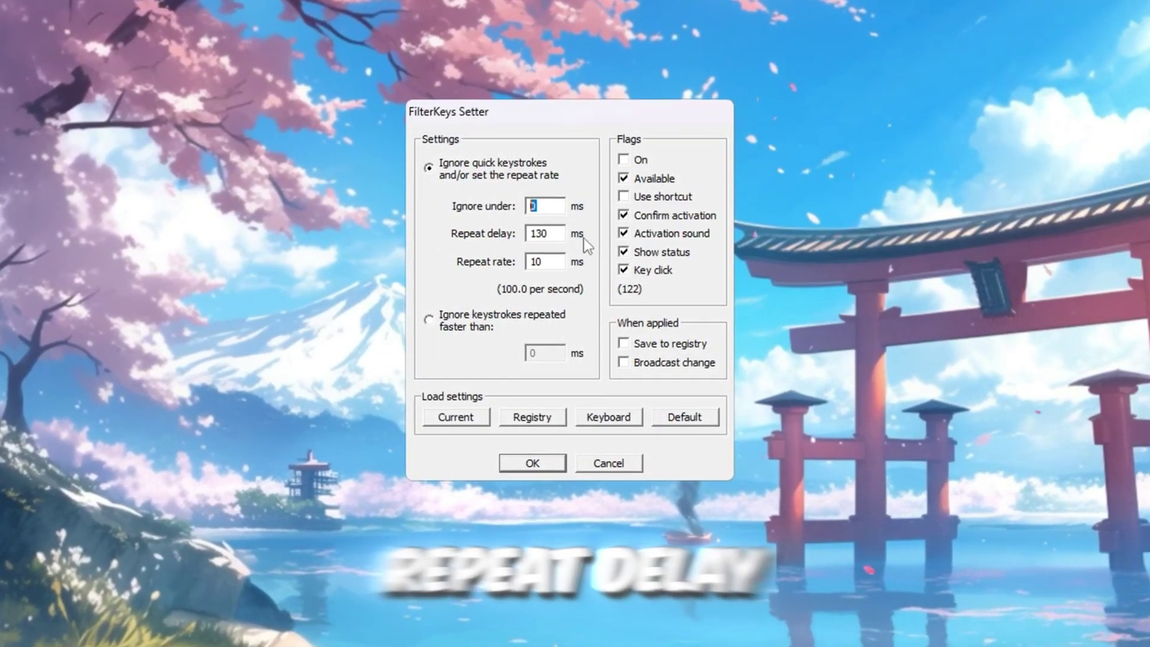
left_click(559, 232)
double_click(559, 232)
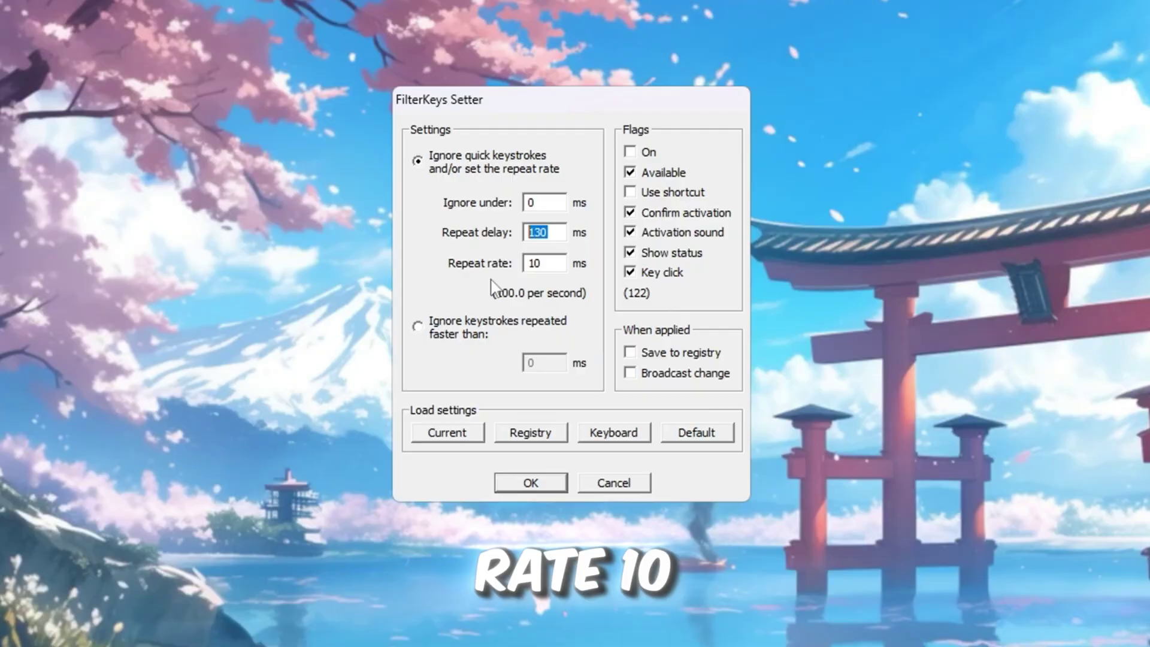
double_click(556, 264)
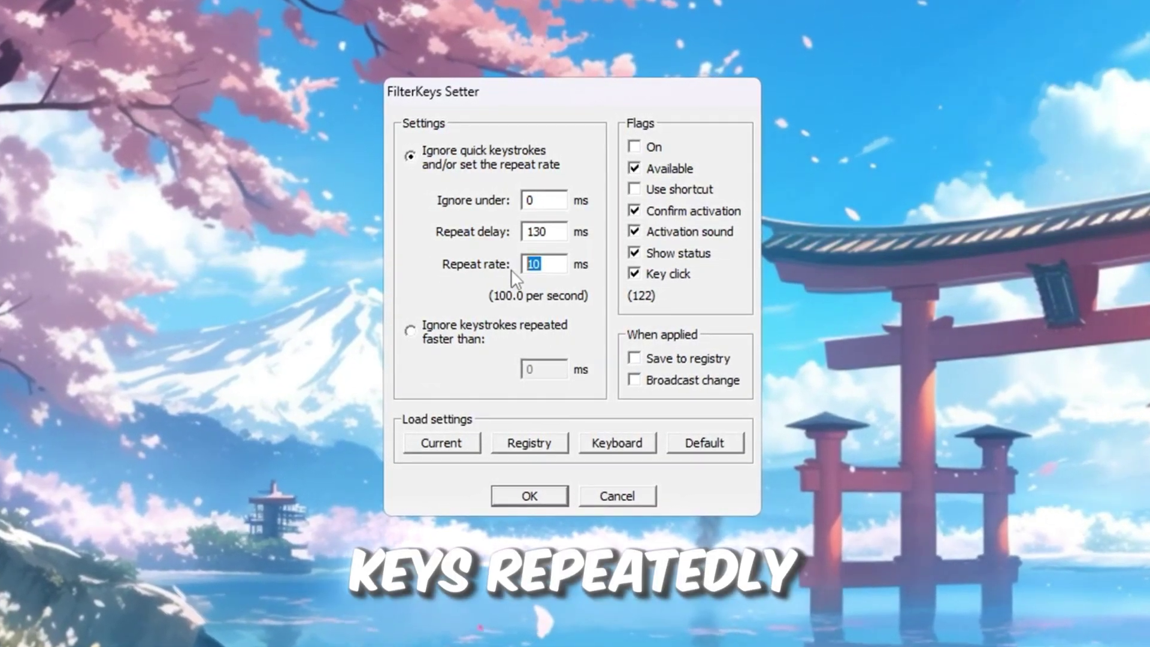
left_click(559, 265)
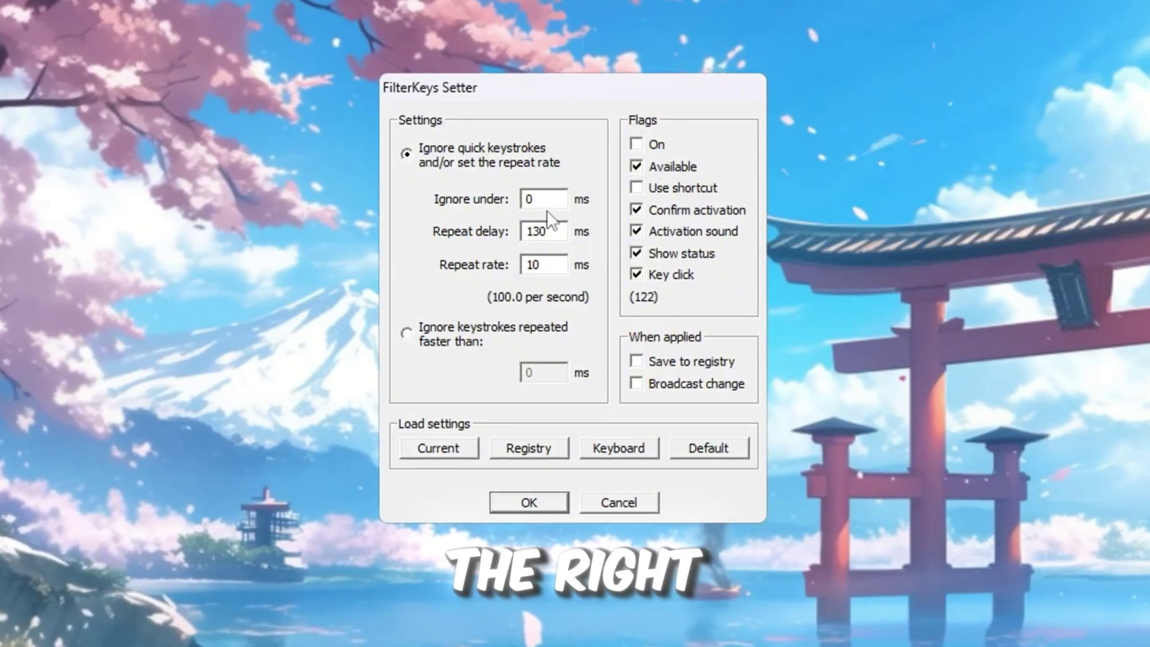
left_click(637, 361)
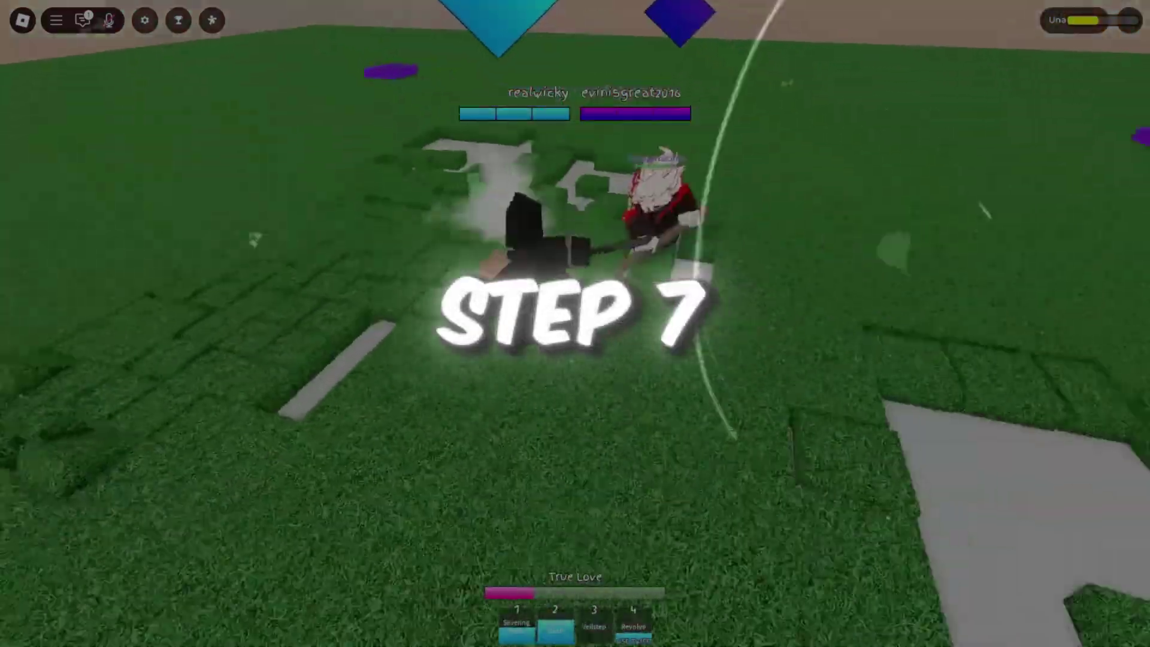
key("3")
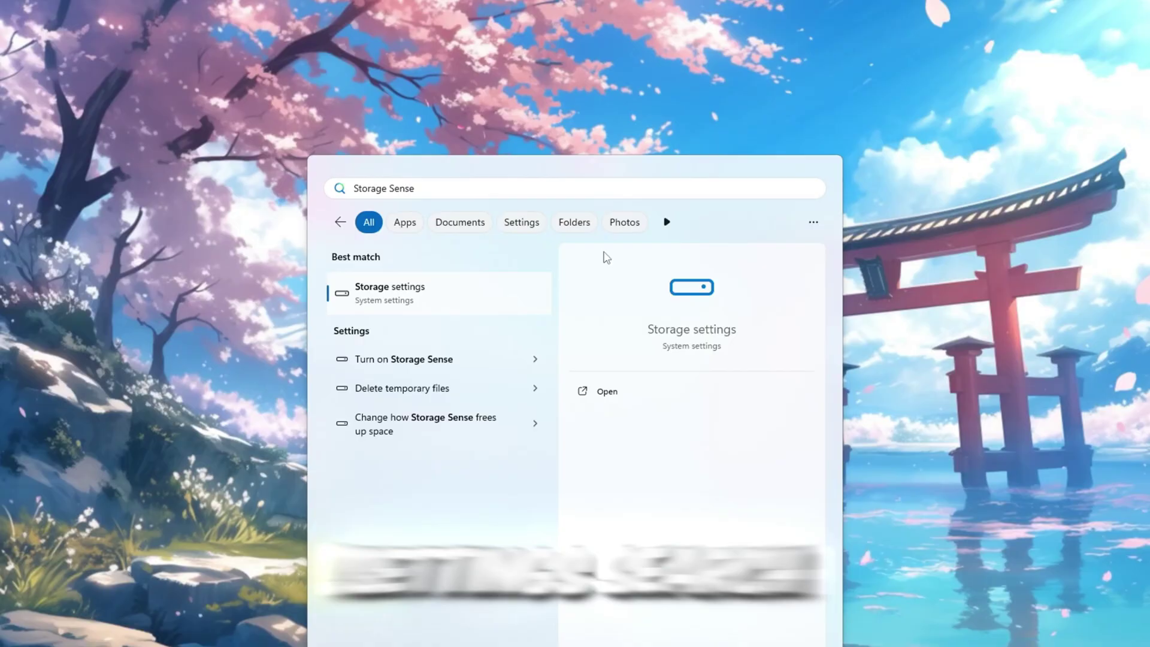
Step: Open the Storage Sense configuration page in Windows Settings from the Storage Sense search results
left_click(379, 366)
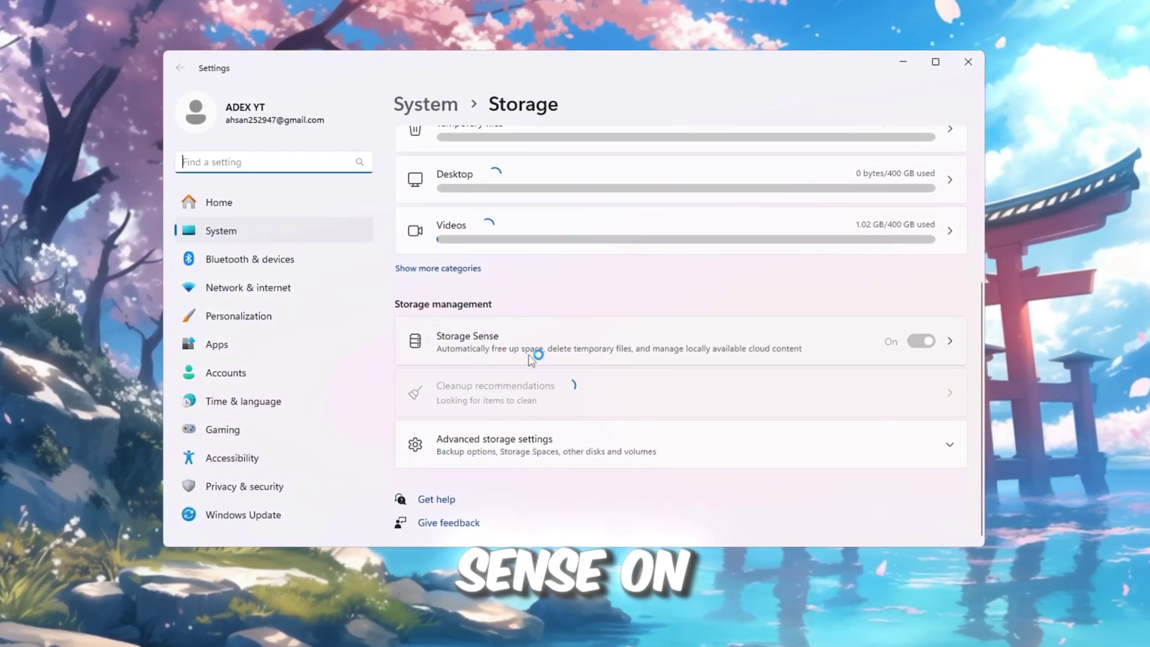
left_click(531, 354)
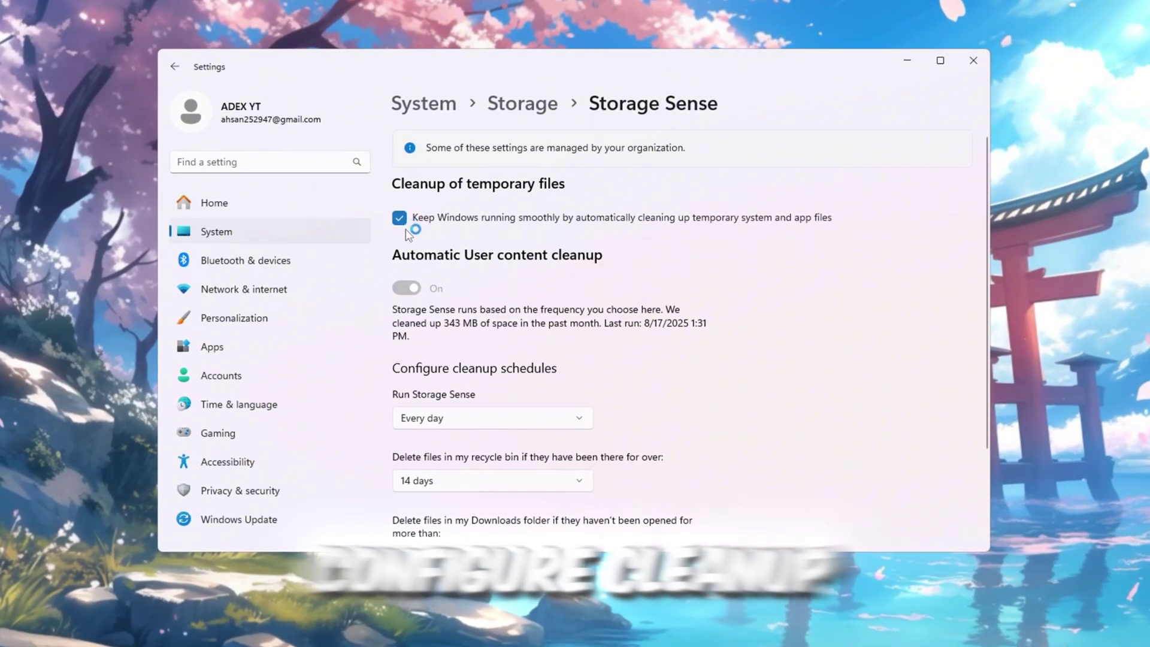
Step: Choose 14 days for deleting recycle bin files and run Storage Sense immediately
scroll(681, 235, "down", 3)
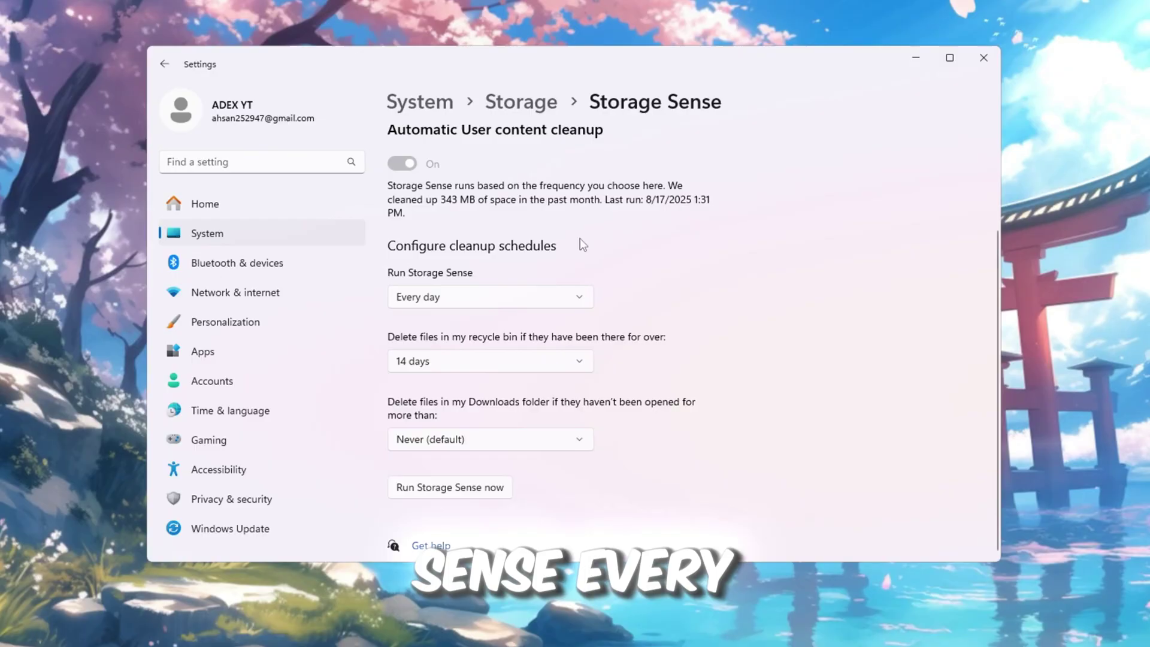
left_click(462, 366)
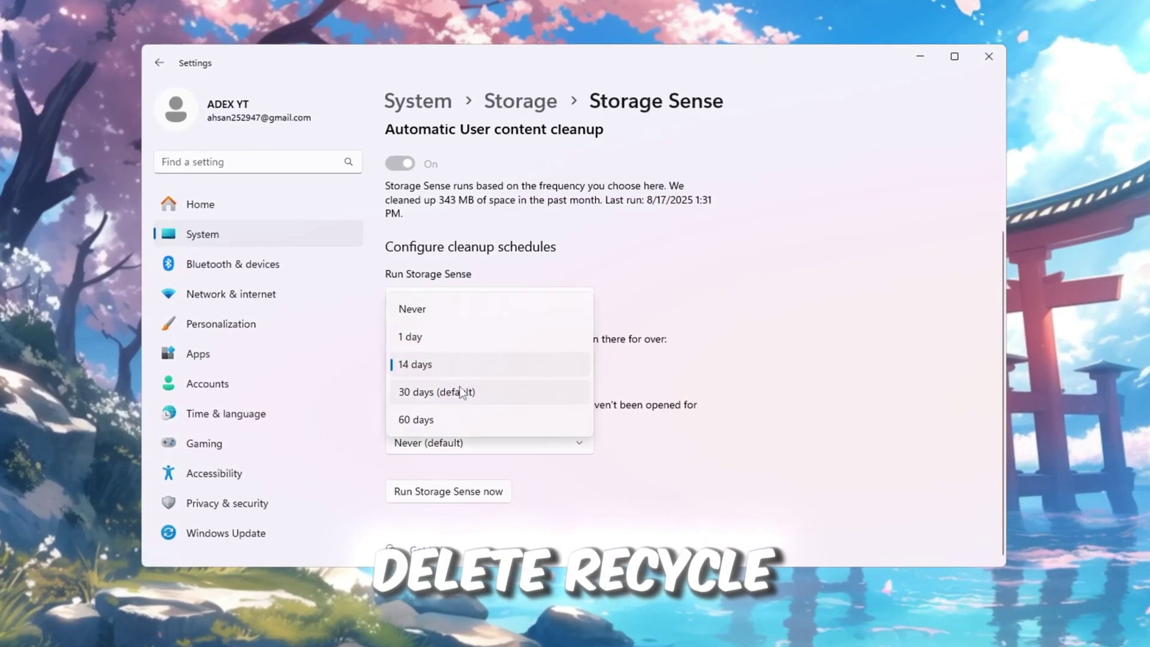
left_click(465, 366)
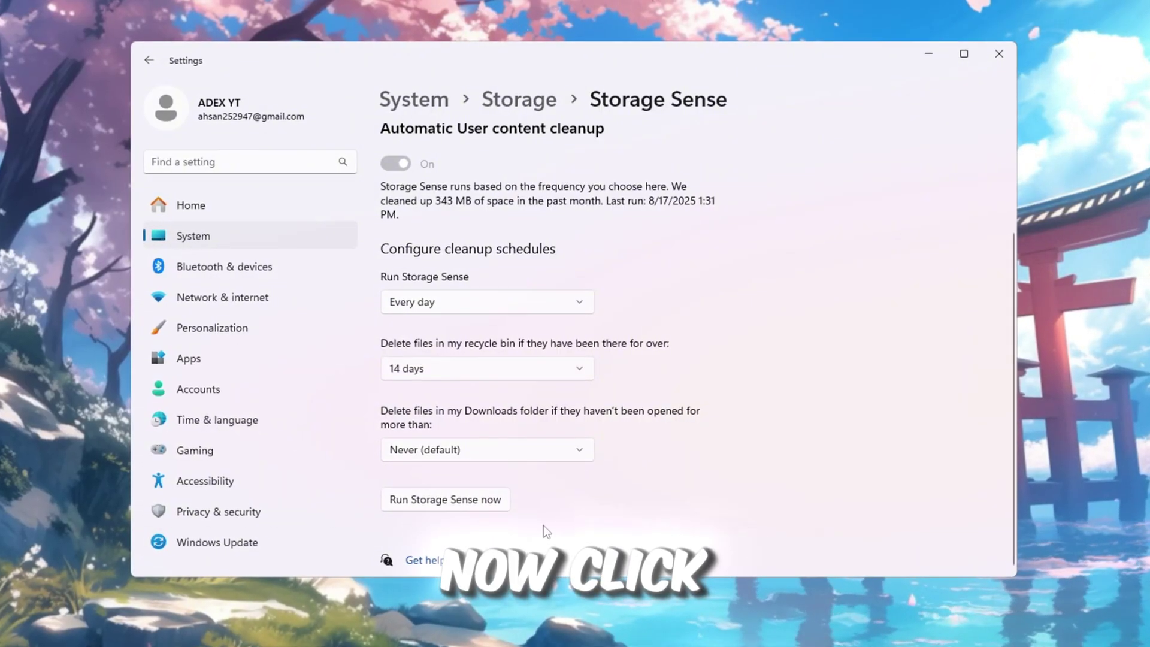
left_click(487, 505)
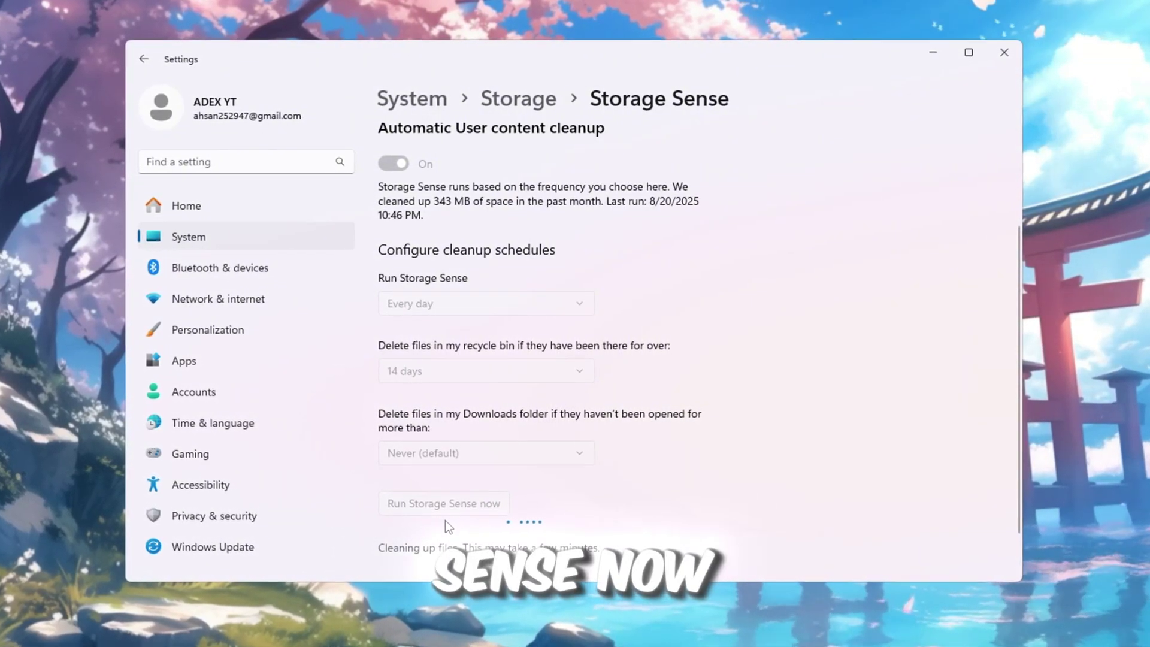